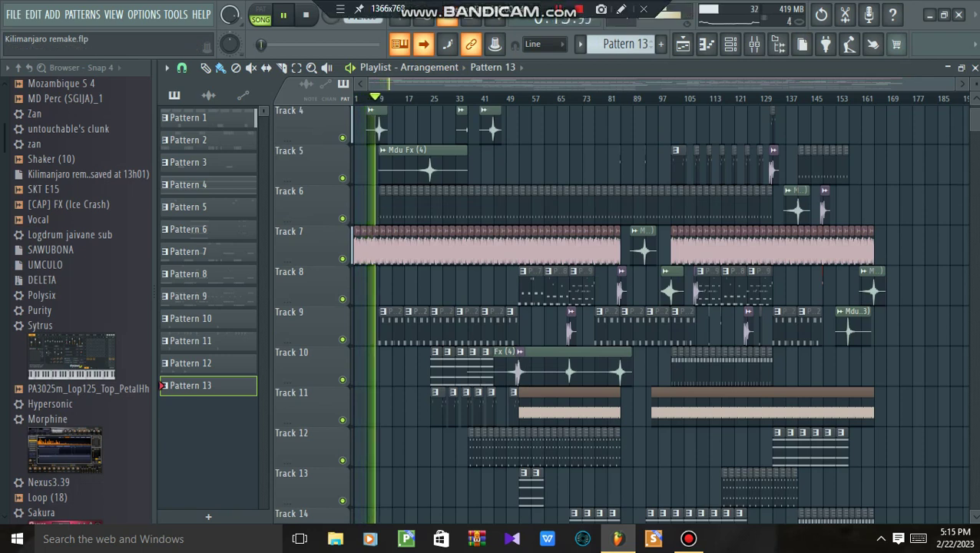
scroll(652, 315, "down", 3)
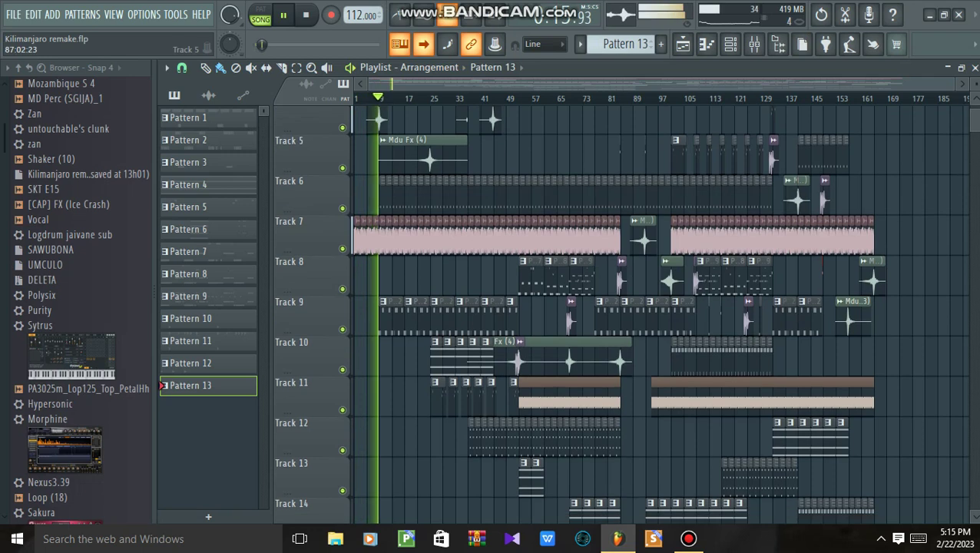
scroll(653, 315, "up", 5)
scroll(619, 315, "up", 1)
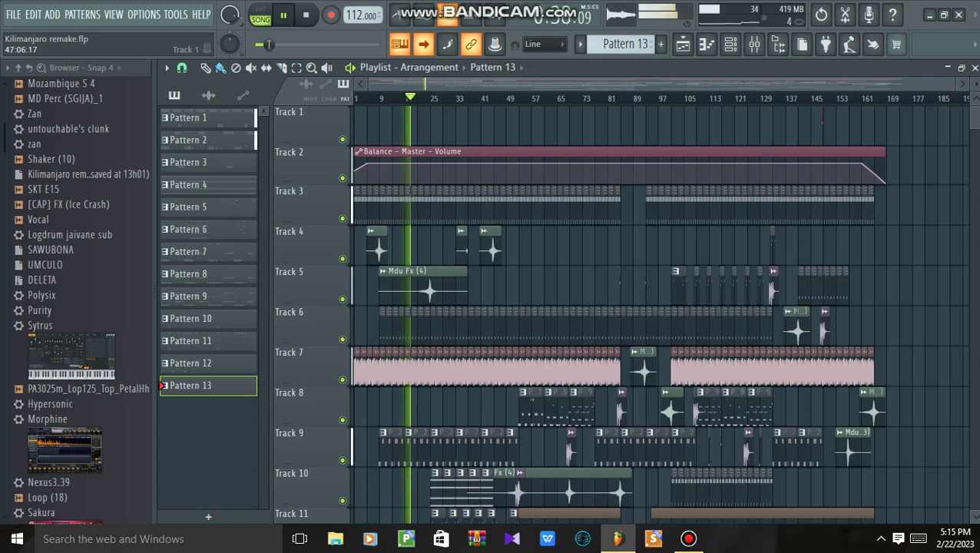
key("ctrl+a")
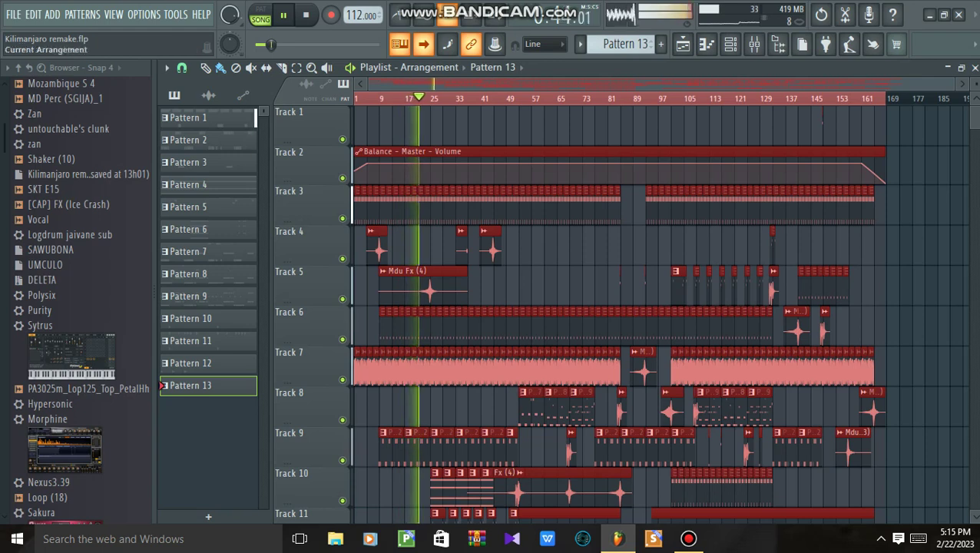
key("s")
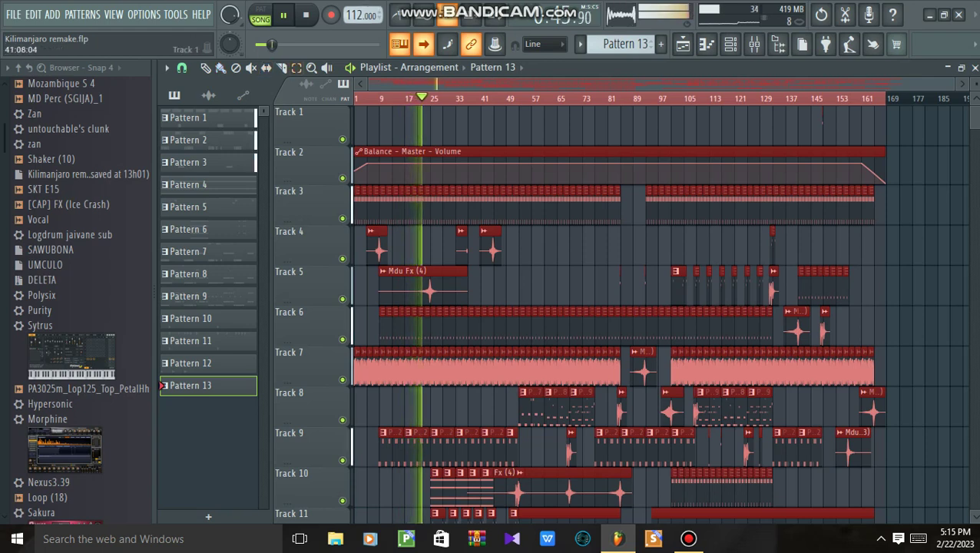
key("Escape")
- Look over the instruments in the channel rack, returning to the playlist with Pattern 1 selected
key("F6")
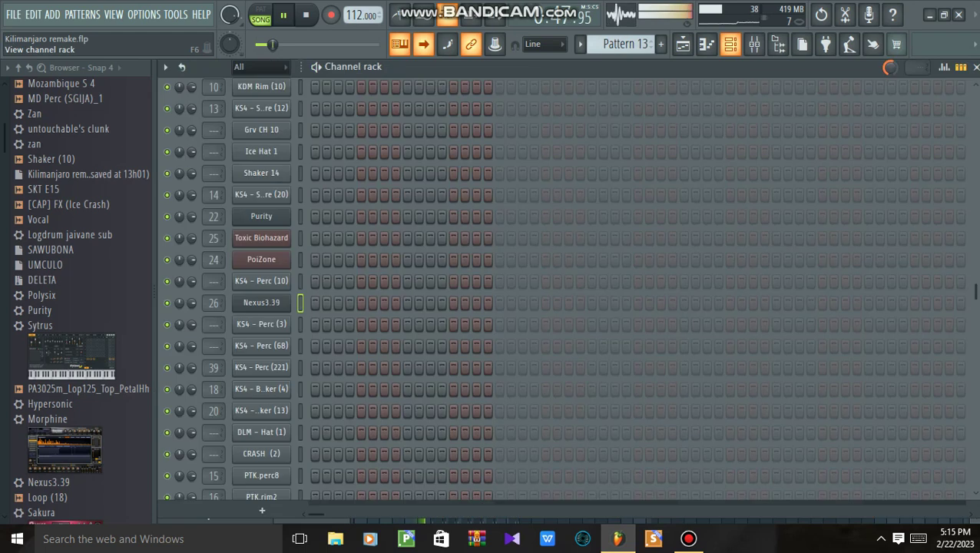
key("F6")
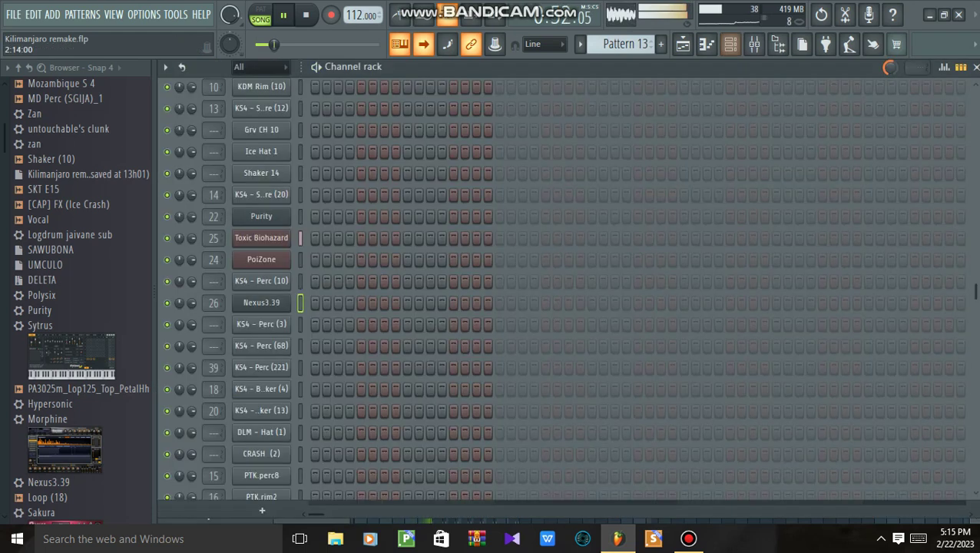
key("F6")
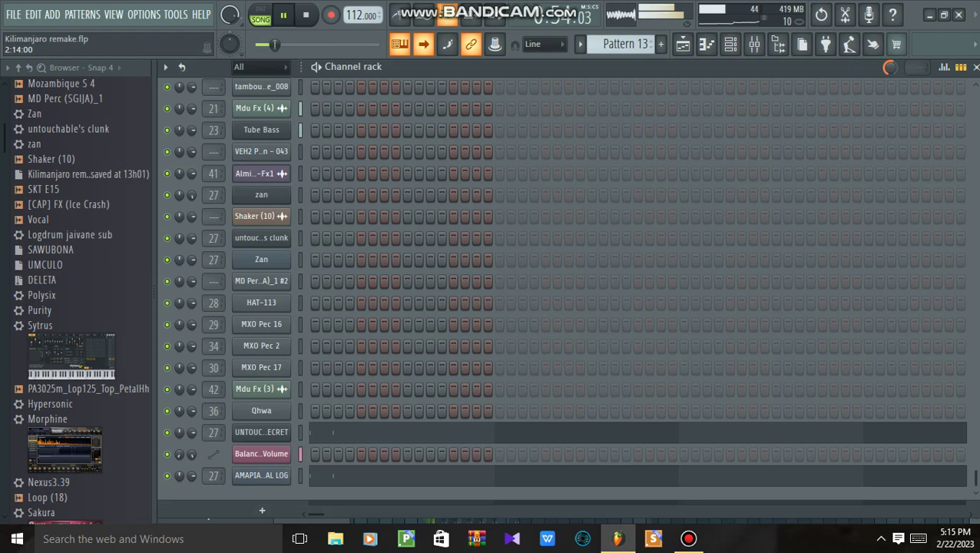
left_click(682, 44)
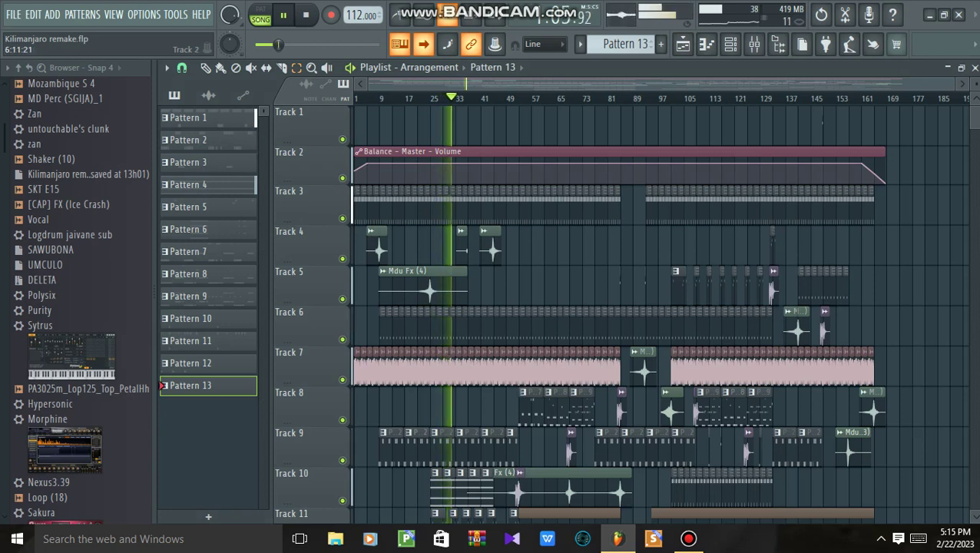
left_click(188, 117)
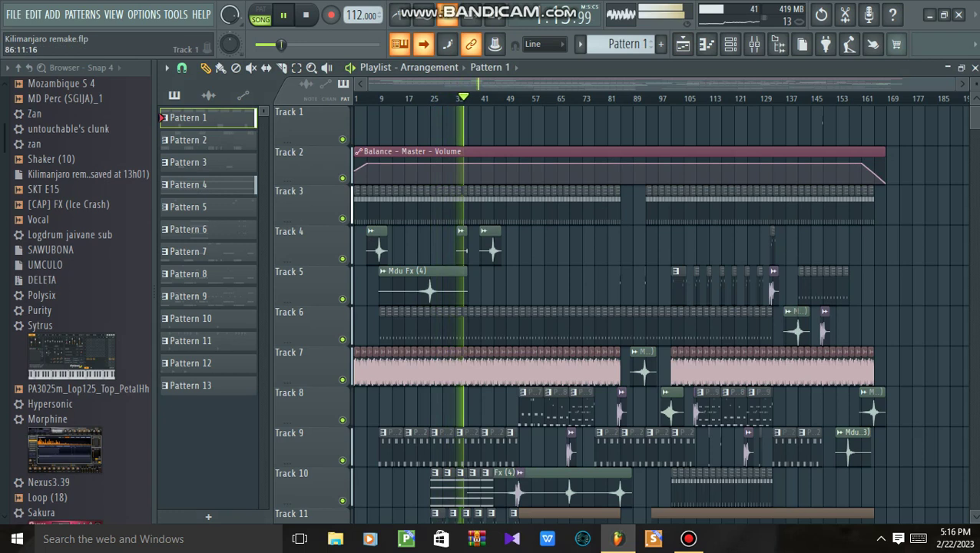
- Examine the arrangement of pattern and audio clips across all playlist tracks while the song plays
scroll(660, 315, "down", 1)
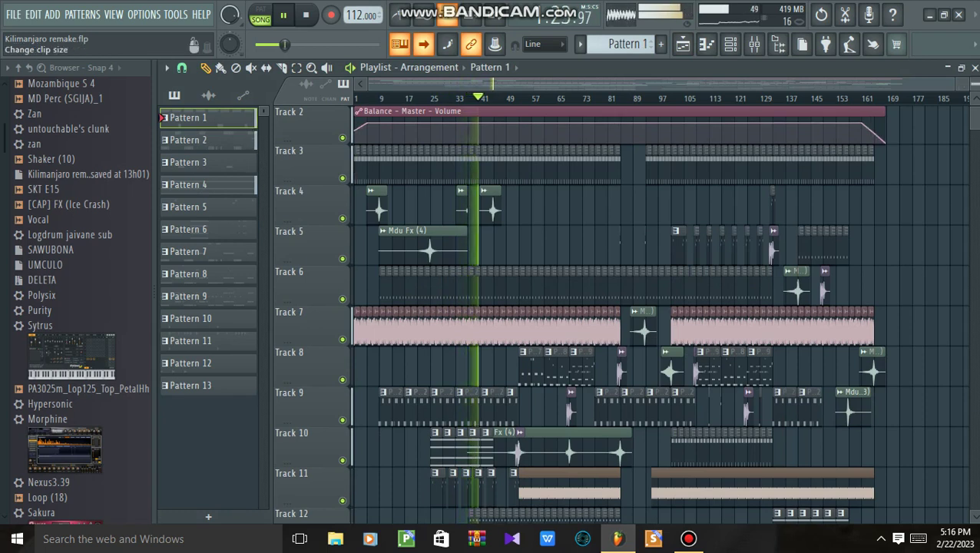
scroll(621, 315, "down", 3)
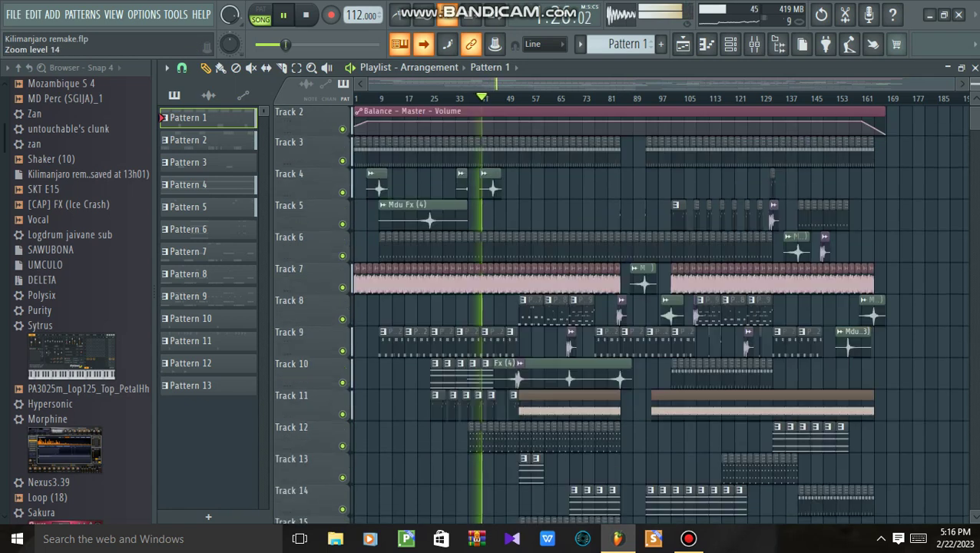
scroll(867, 192, "down", 2)
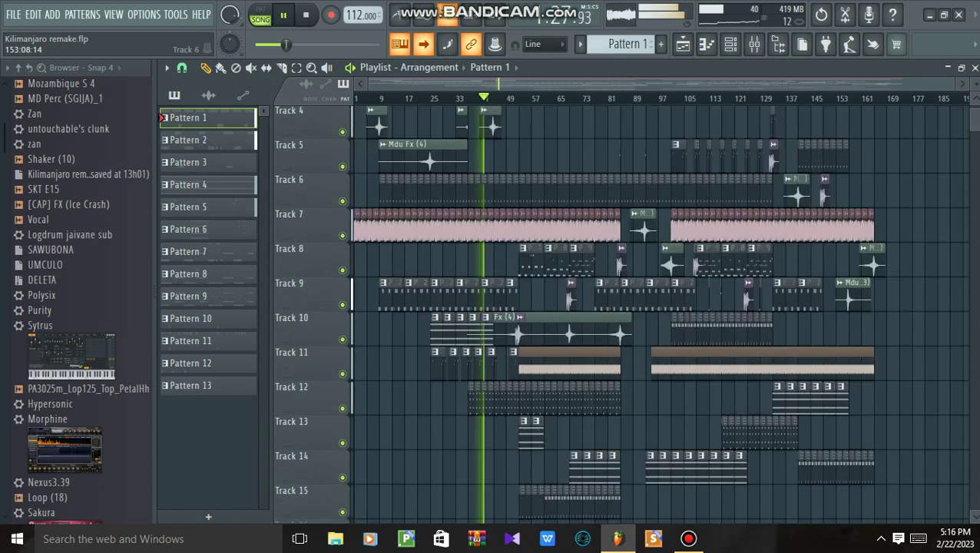
scroll(622, 314, "up", 3)
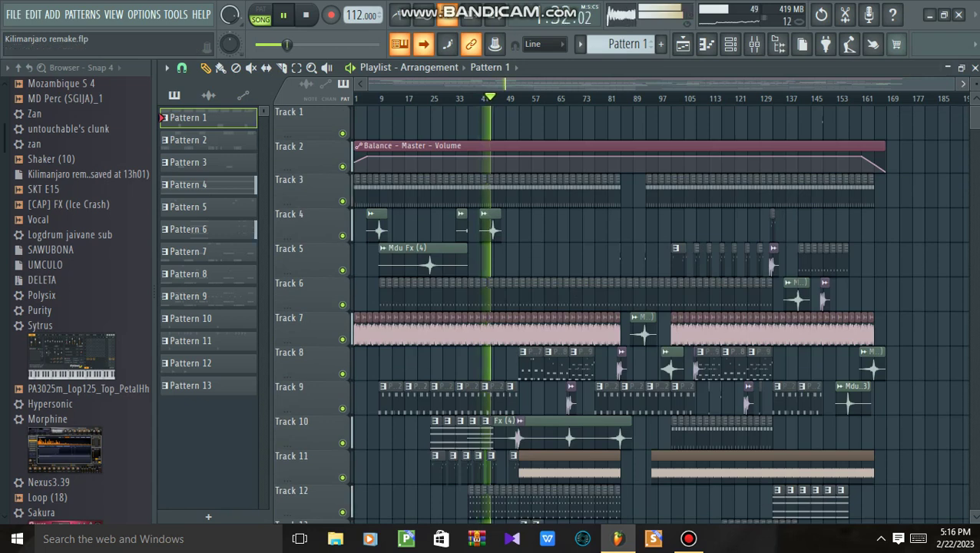
scroll(660, 314, "up", 3)
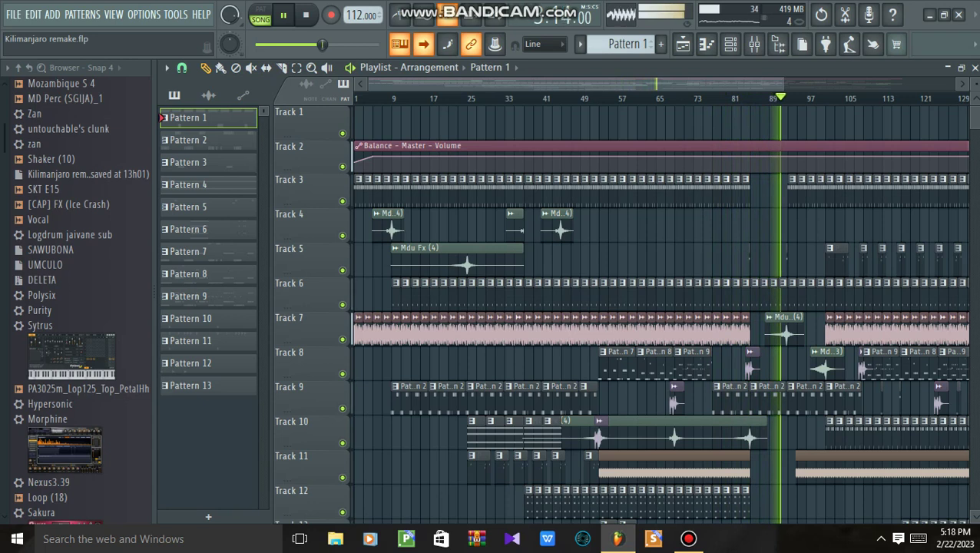
scroll(537, 261, "down", 2)
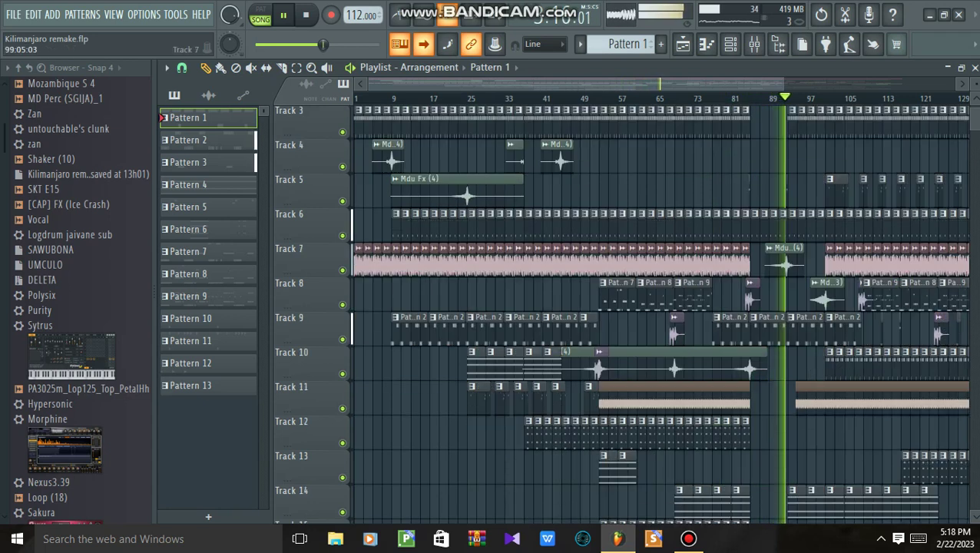
scroll(661, 307, "down", 3)
scroll(660, 307, "down", 2)
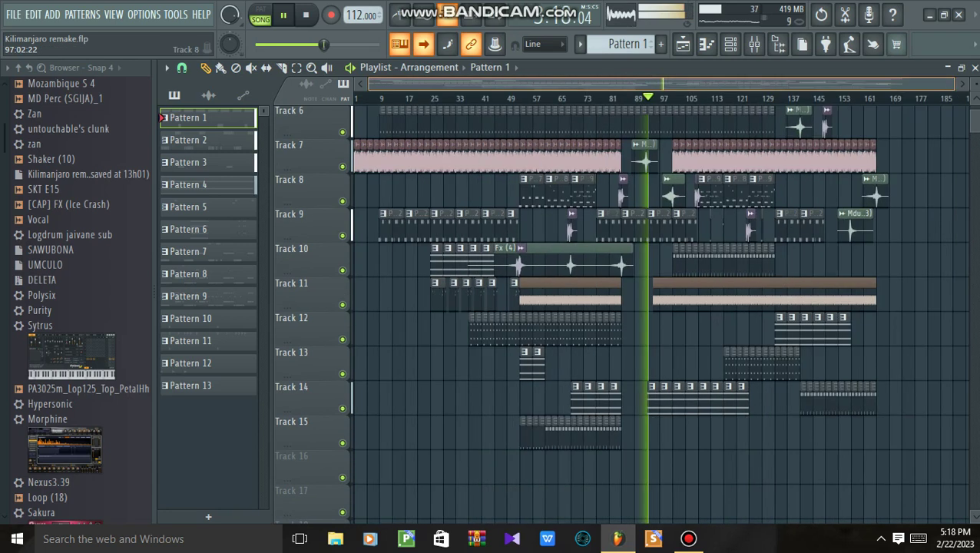
scroll(660, 307, "up", 3)
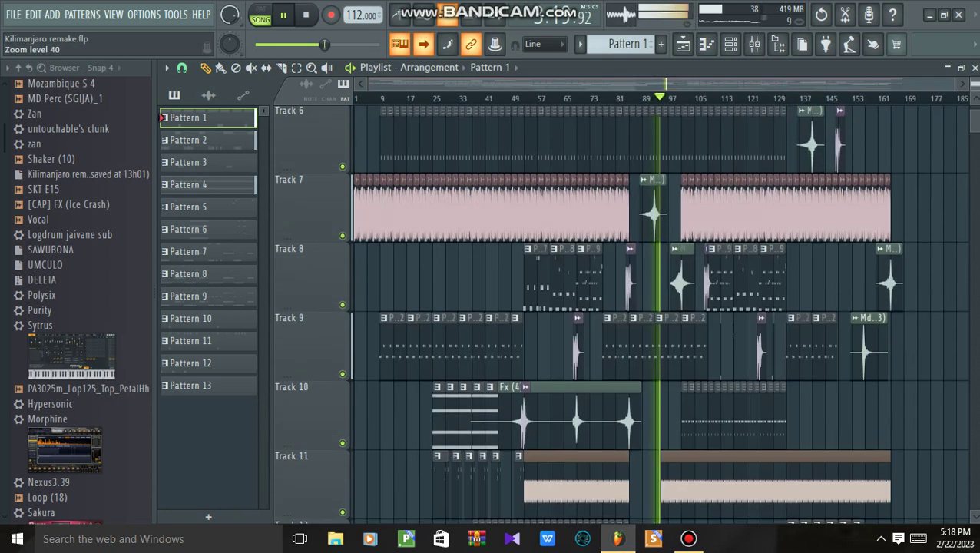
scroll(660, 307, "down", 4)
scroll(660, 307, "up", 3)
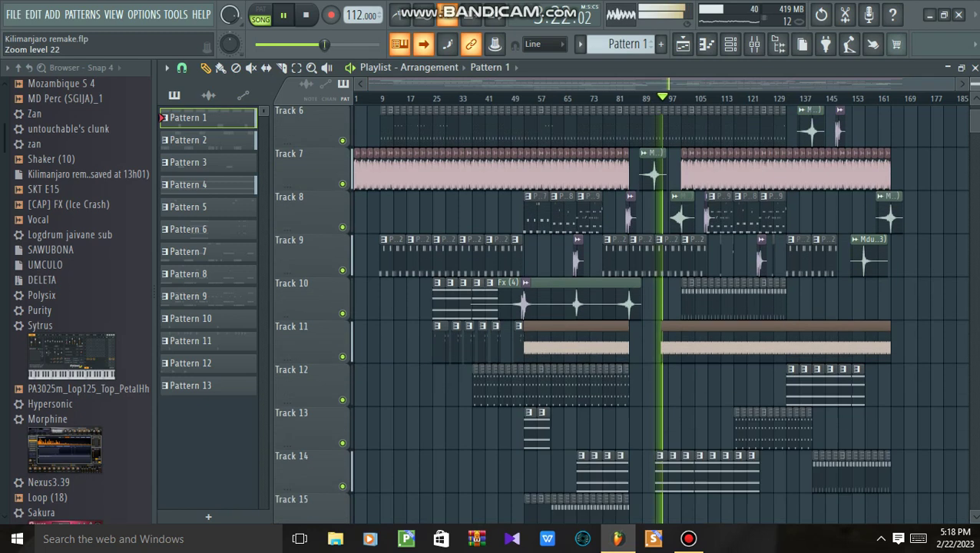
scroll(653, 315, "down", 5)
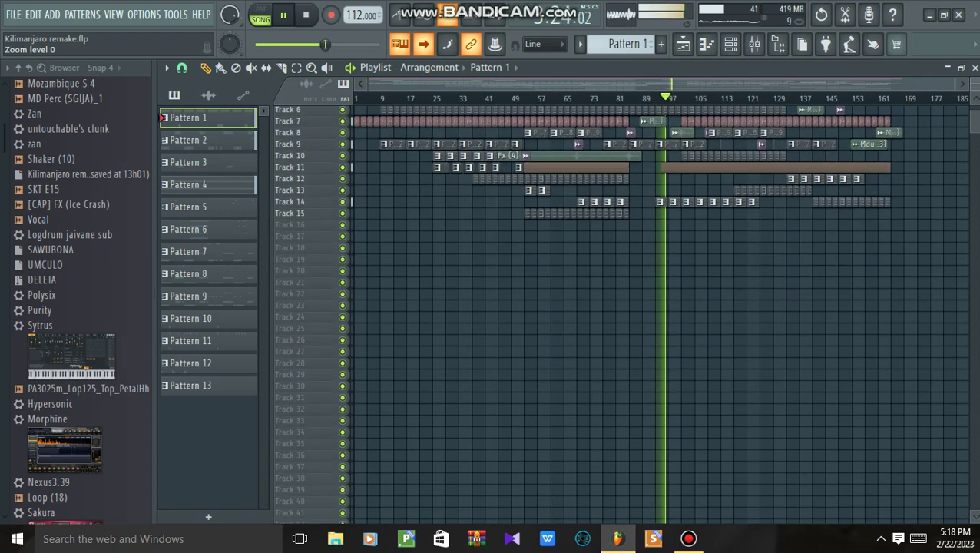
scroll(660, 307, "up", 3)
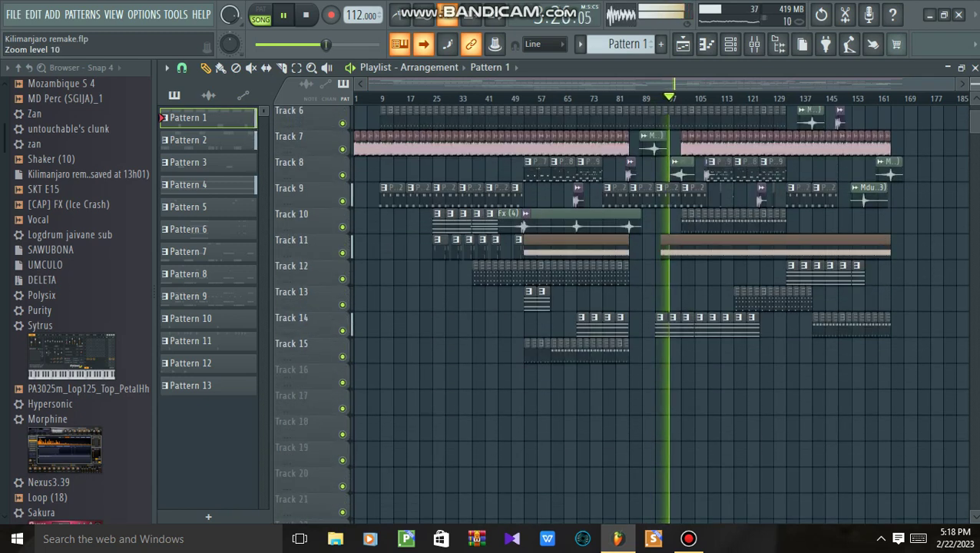
scroll(660, 307, "up", 4)
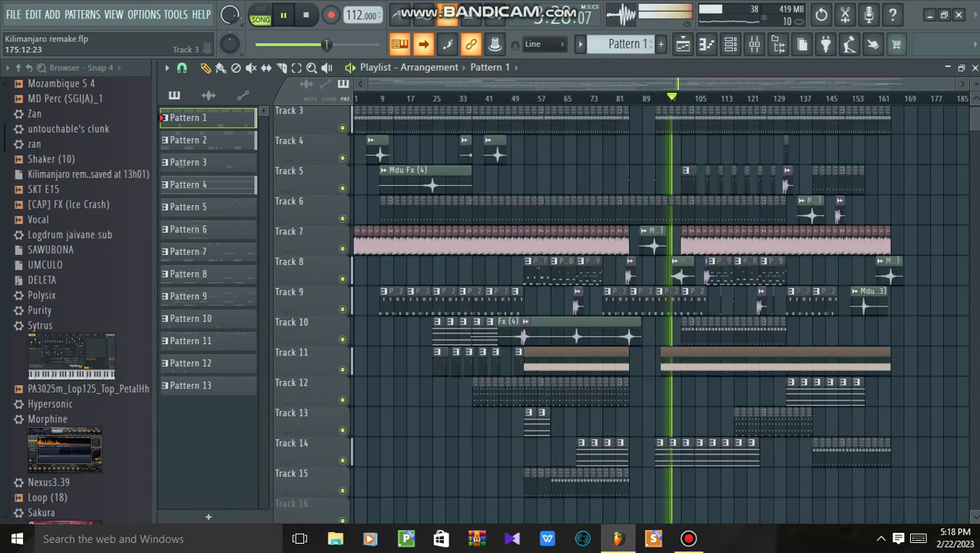
scroll(660, 307, "up", 2)
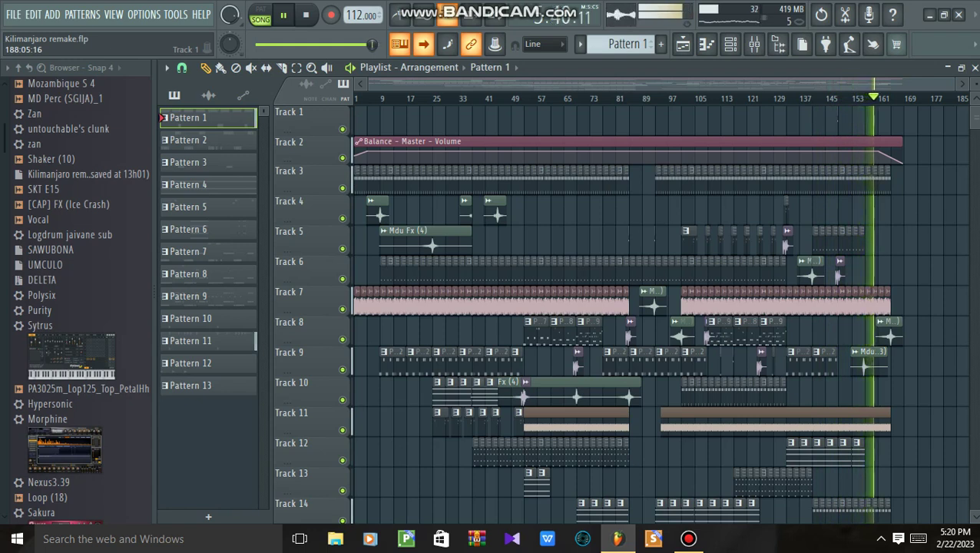
scroll(658, 314, "down", 5)
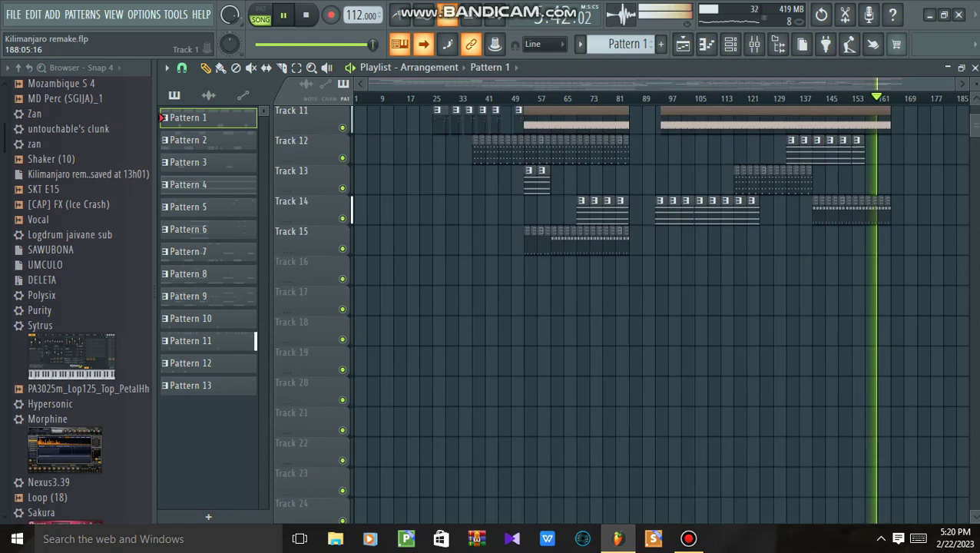
scroll(659, 314, "up", 5)
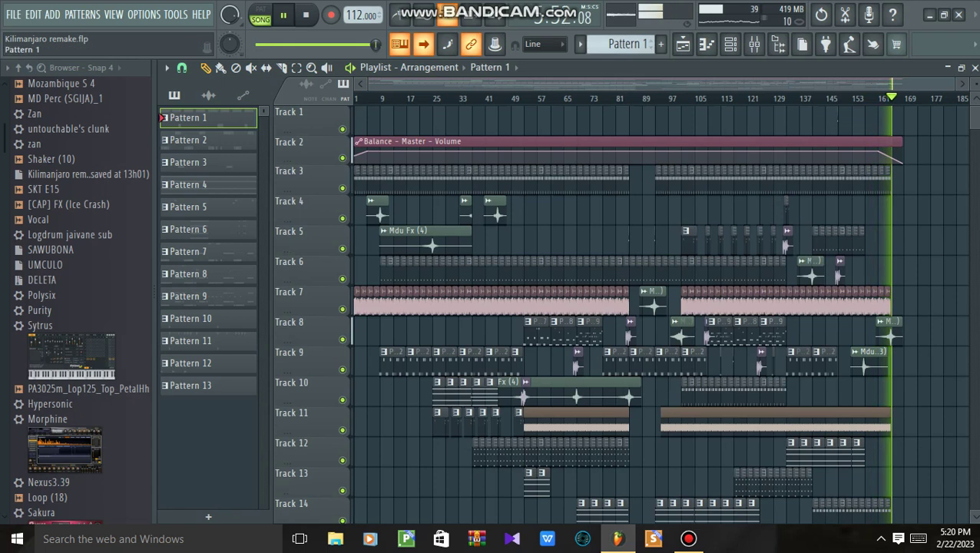
- Stop the song, switch playback to pattern mode and play Pattern 1 while reviewing its notes in the channel rack
key("space")
left_click(260, 9)
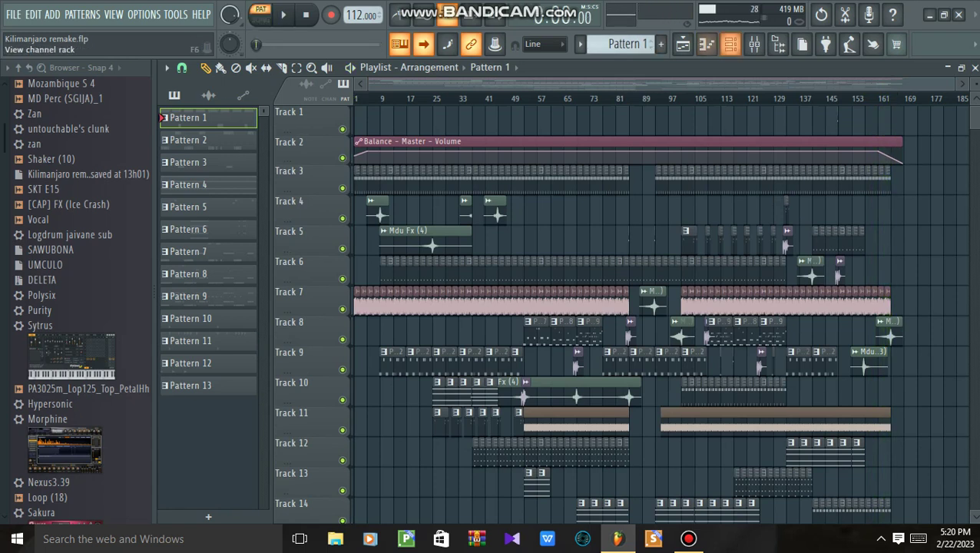
left_click(730, 44)
key("space")
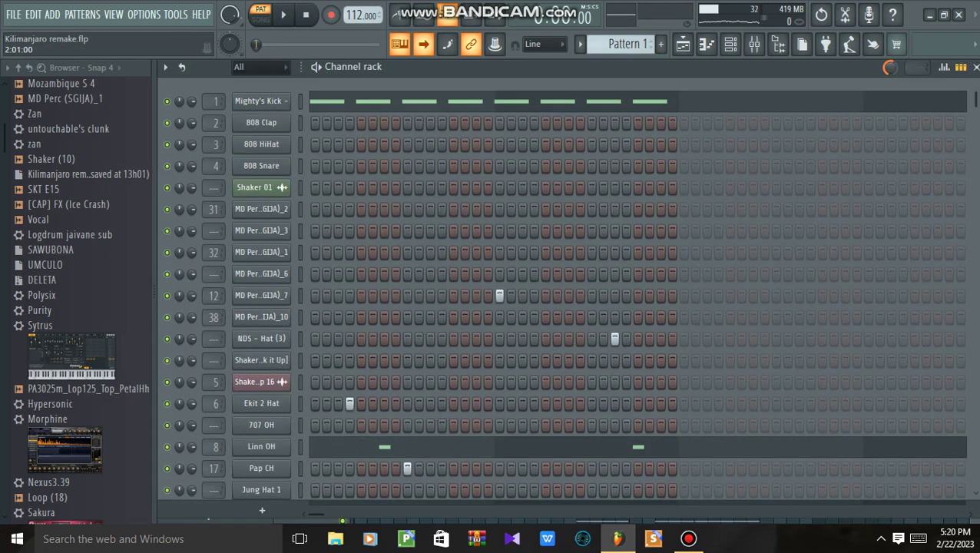
scroll(637, 292, "down", 4)
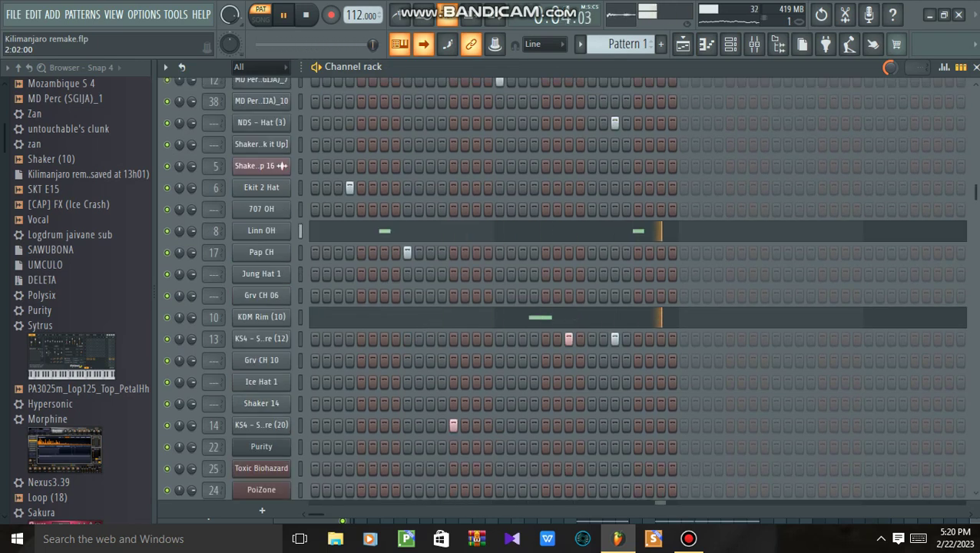
scroll(637, 292, "down", 5)
scroll(637, 292, "up", 5)
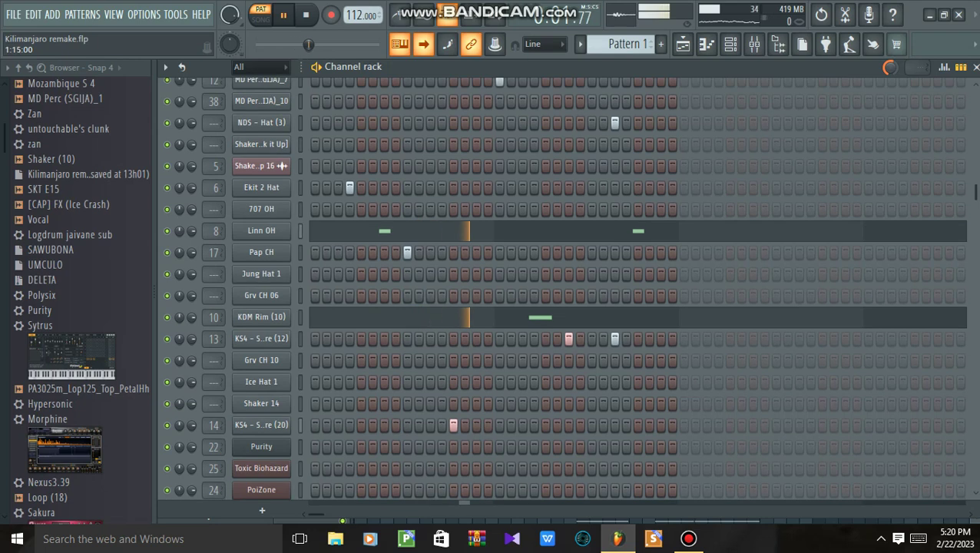
scroll(637, 292, "up", 4)
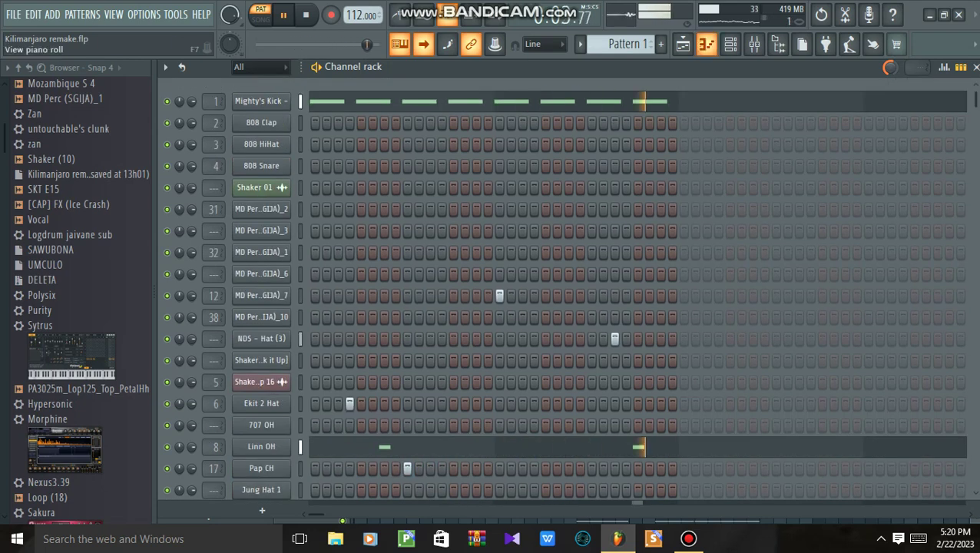
- Open the Tube Bass instrument used in Pattern 2 and raise its part 1 level to +6.0 dB
left_click(683, 44)
left_click(188, 140)
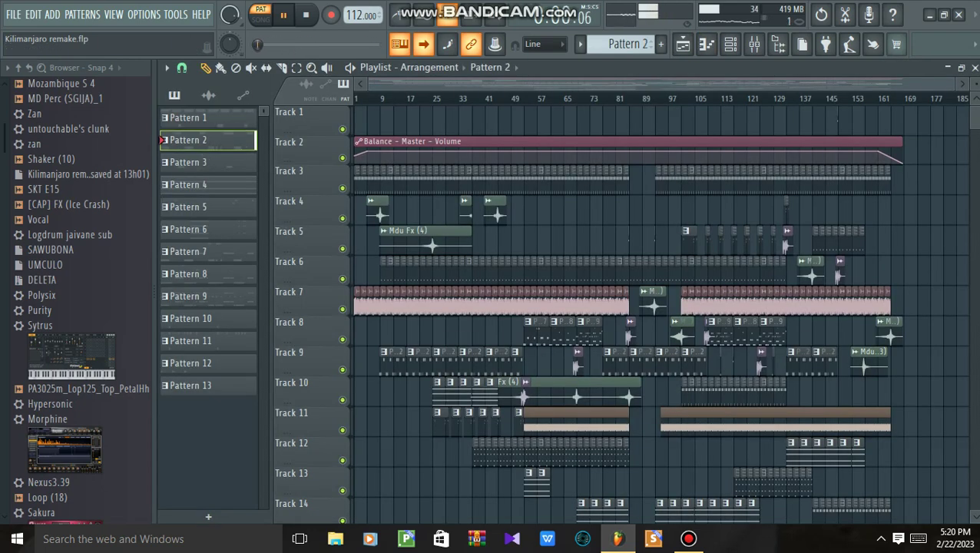
left_click(730, 44)
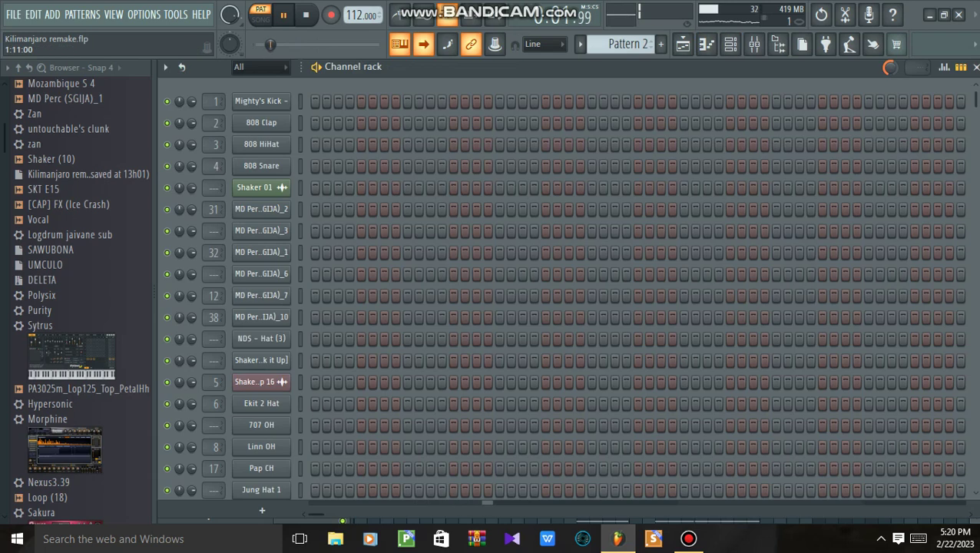
scroll(300, 316, "down", 8)
scroll(301, 317, "down", 5)
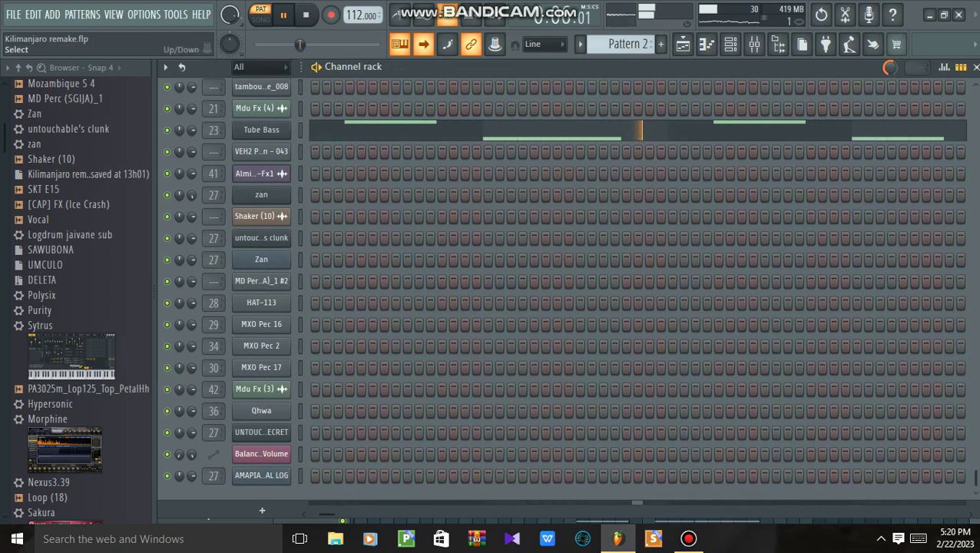
left_click(261, 129)
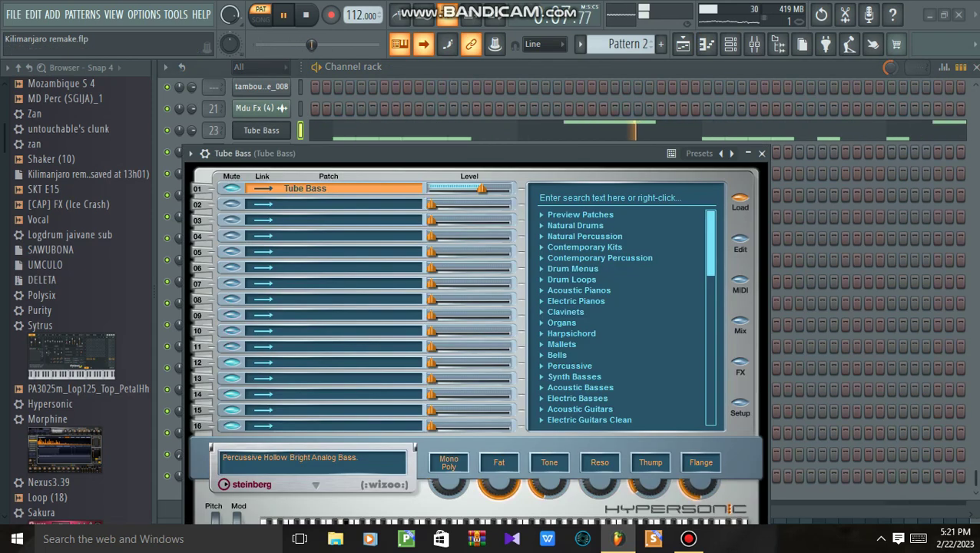
left_click_drag(481, 188, 504, 188)
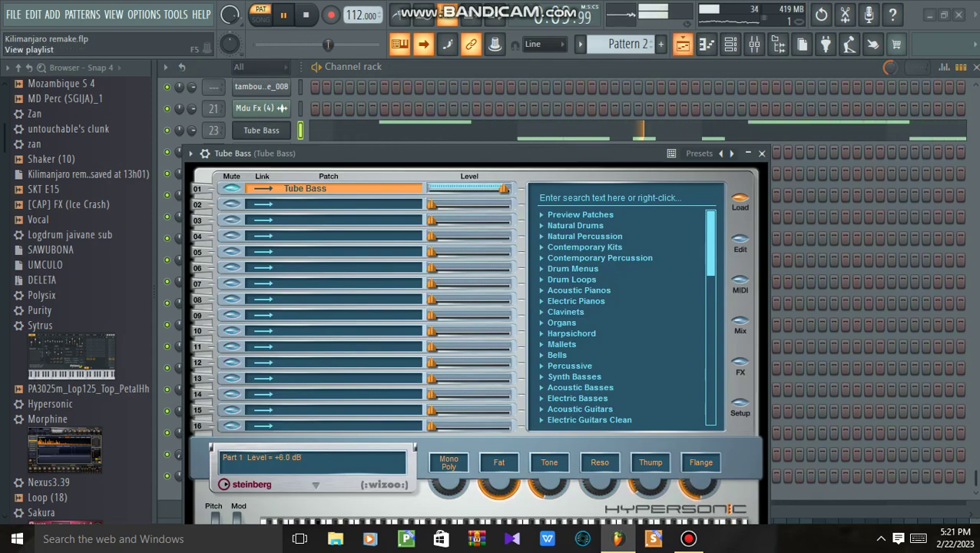
- Play Pattern 3 and inspect the PoiZone and Purity instruments that carry its notes
left_click(681, 44)
left_click(184, 162)
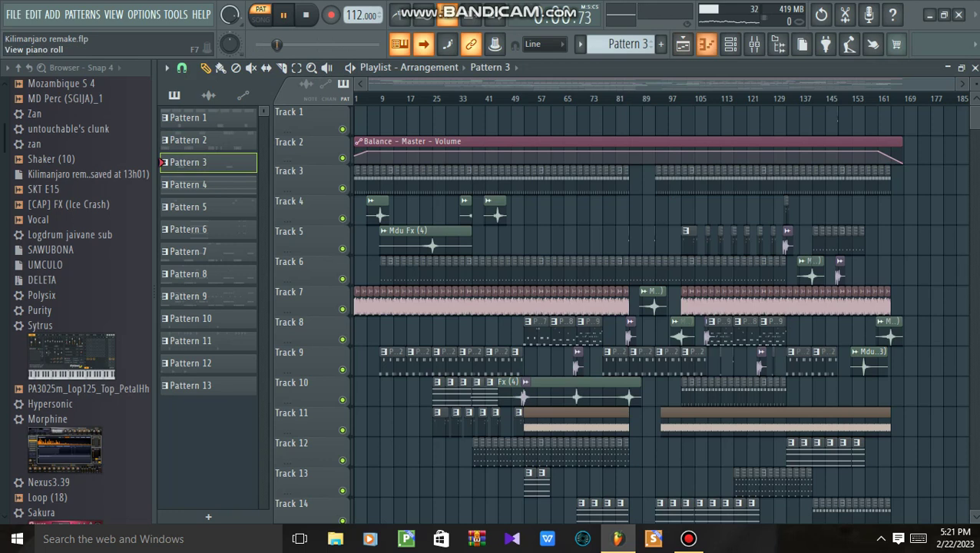
left_click(731, 44)
scroll(560, 292, "up", 5)
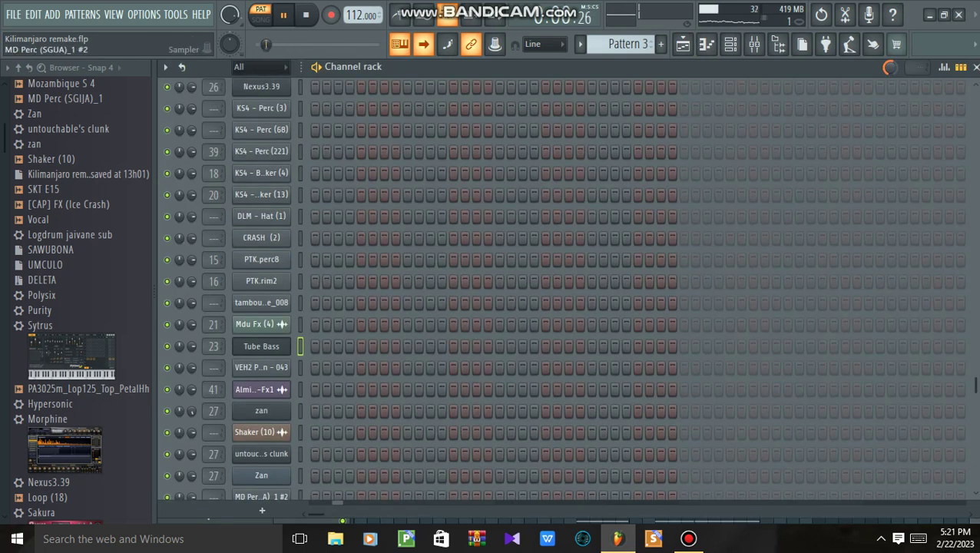
scroll(261, 324, "up", 5)
left_click(261, 259)
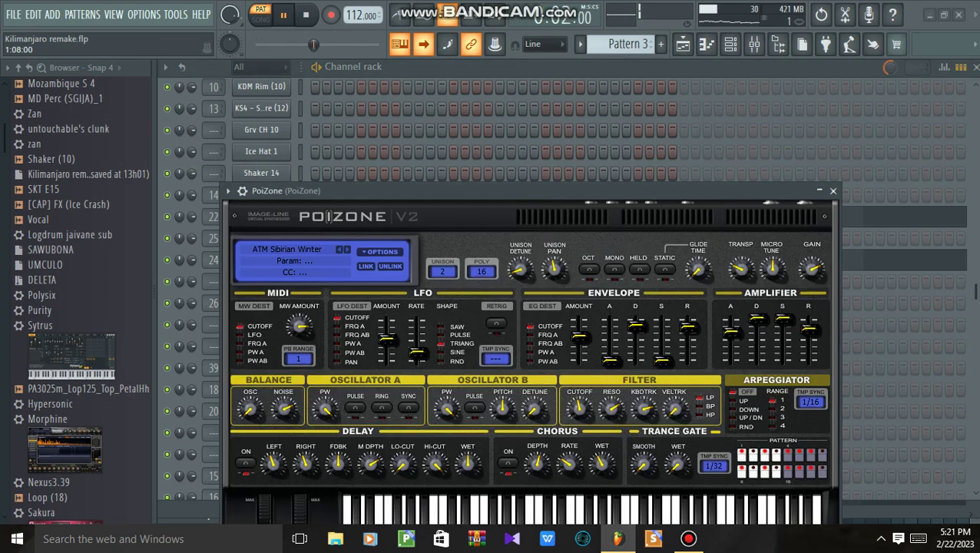
key("Escape")
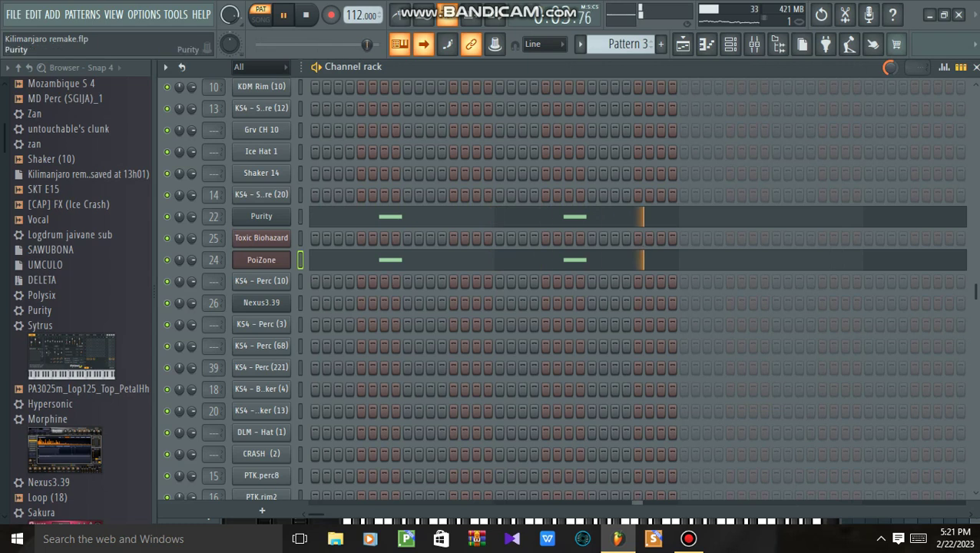
left_click(261, 215)
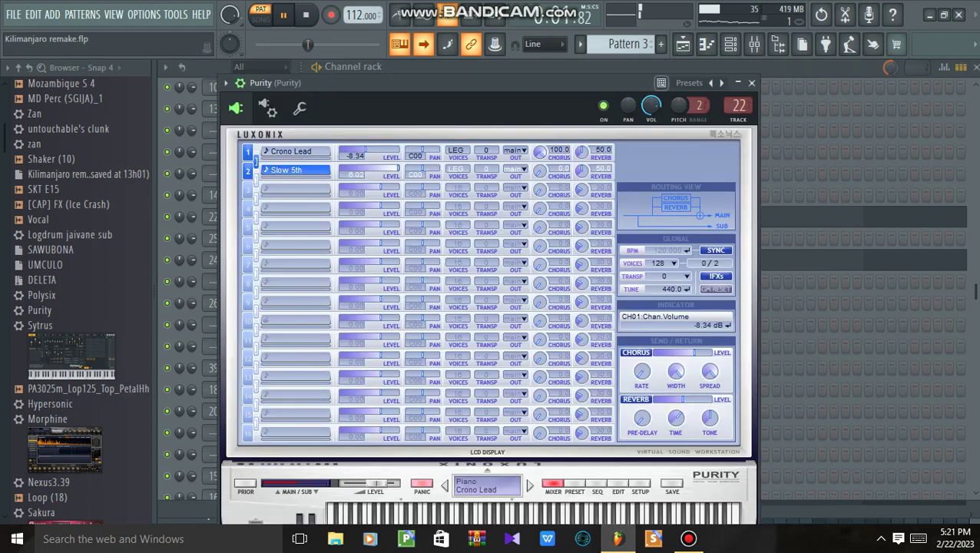
- Select Pattern 4 and inspect the Toxic Biohazard instrument it uses while the pattern plays
left_click(682, 44)
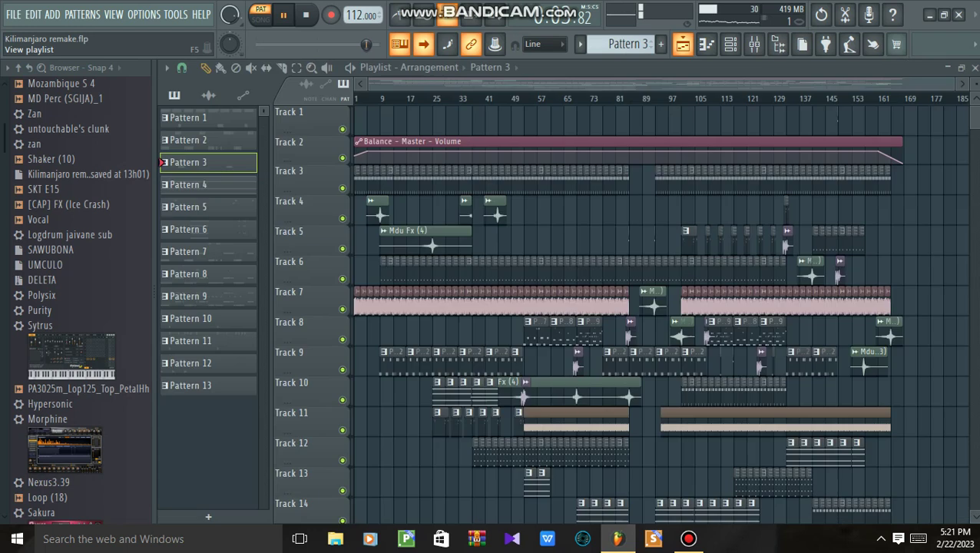
left_click(188, 185)
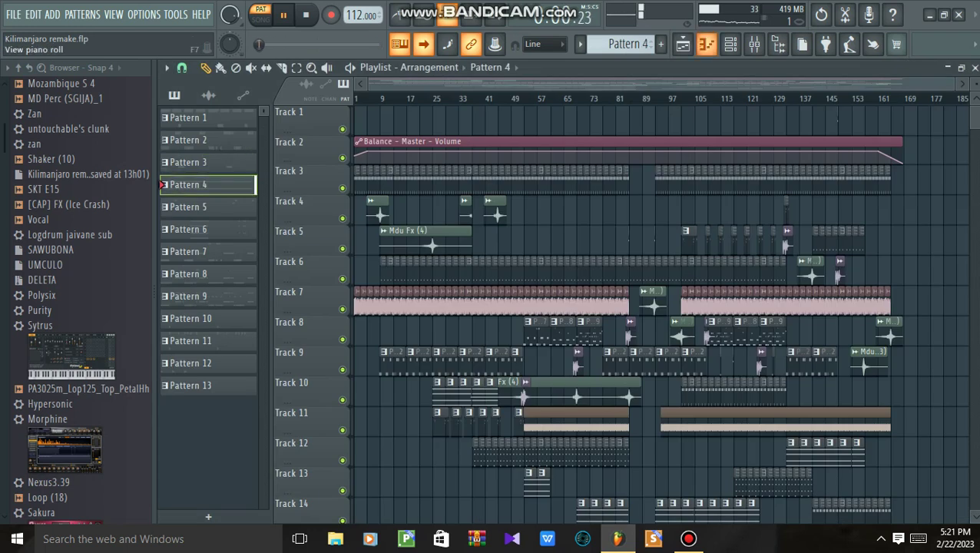
left_click(729, 45)
left_click(260, 235)
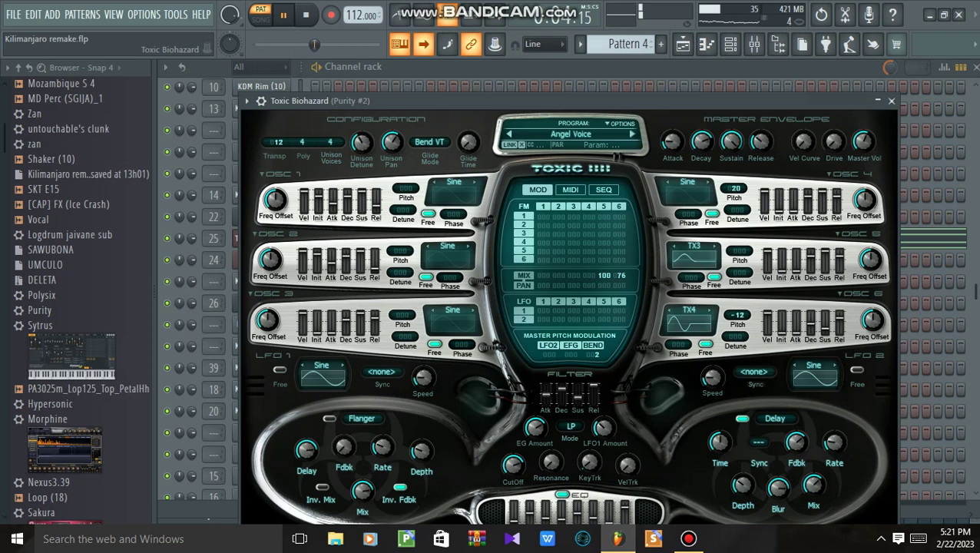
- Select Pattern 5 and inspect the sampler settings of its KS4 - Perc (221) channel
left_click(681, 44)
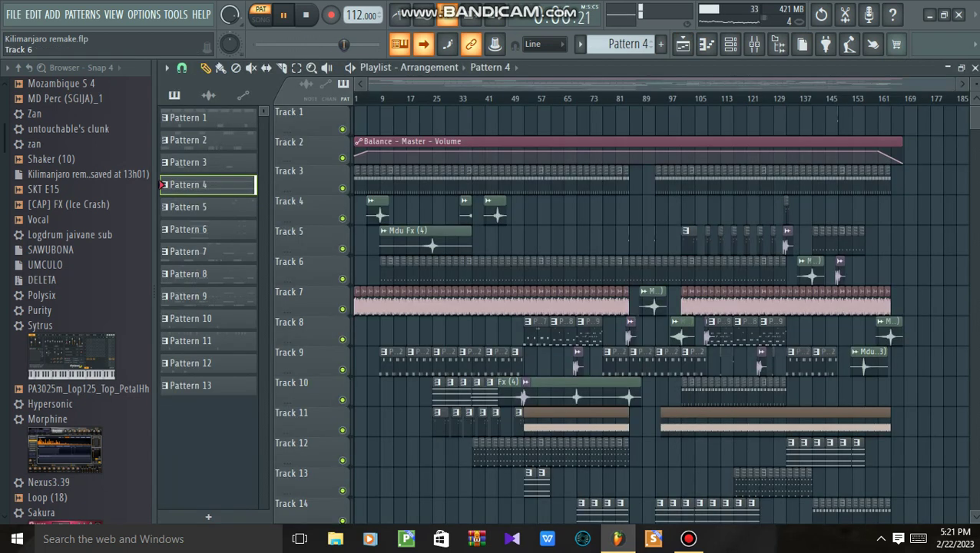
left_click(192, 207)
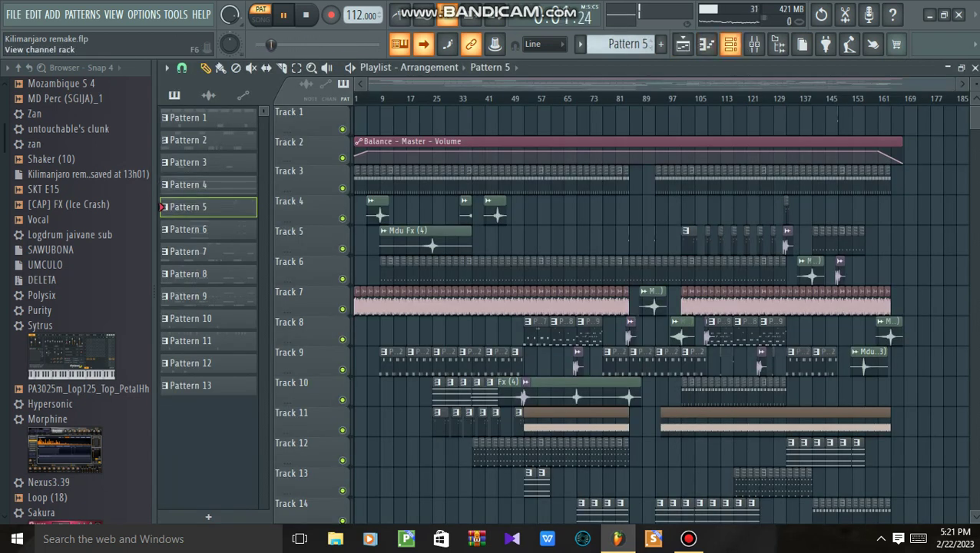
left_click(730, 45)
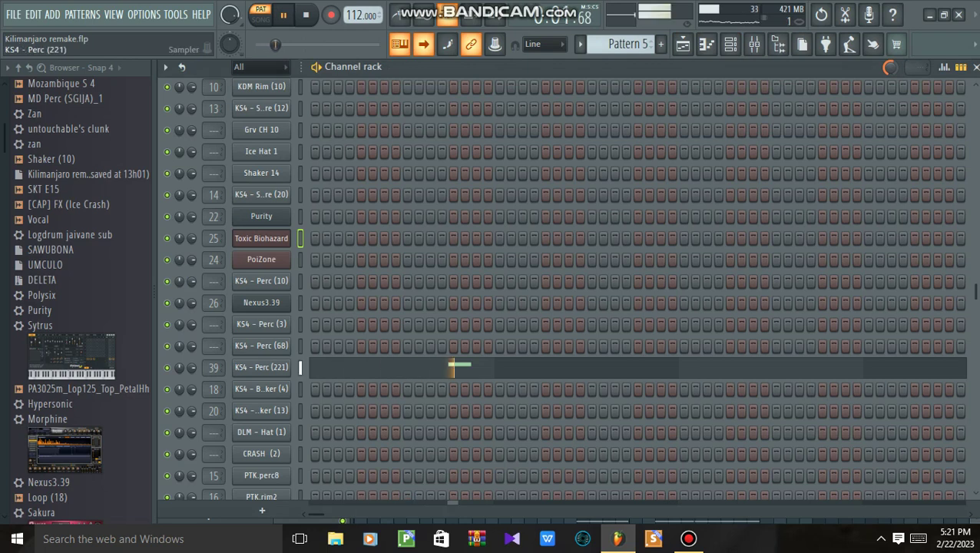
left_click(261, 367)
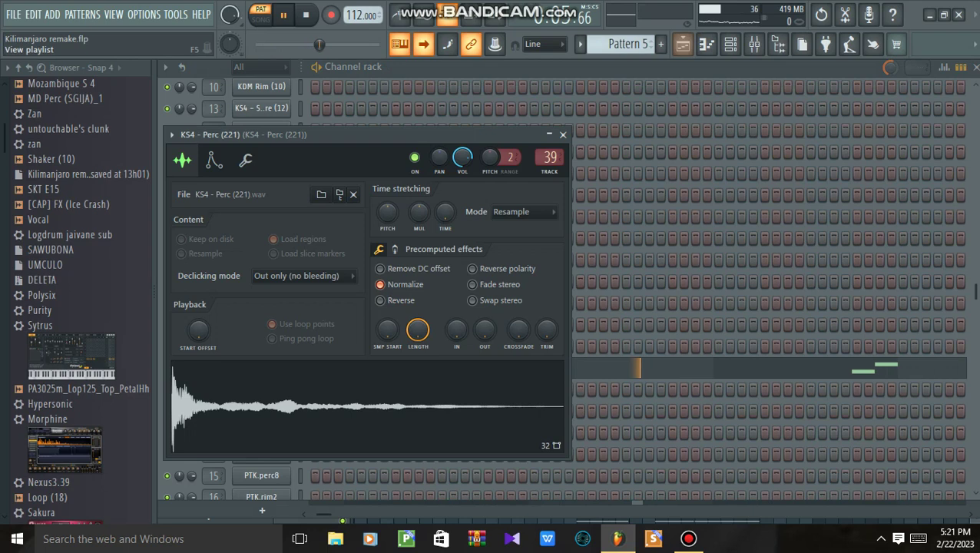
- Play Pattern 6, review its notes in the channel rack and open its Nexus3.39 instrument to see the preset
left_click(683, 44)
key("space")
left_click(192, 229)
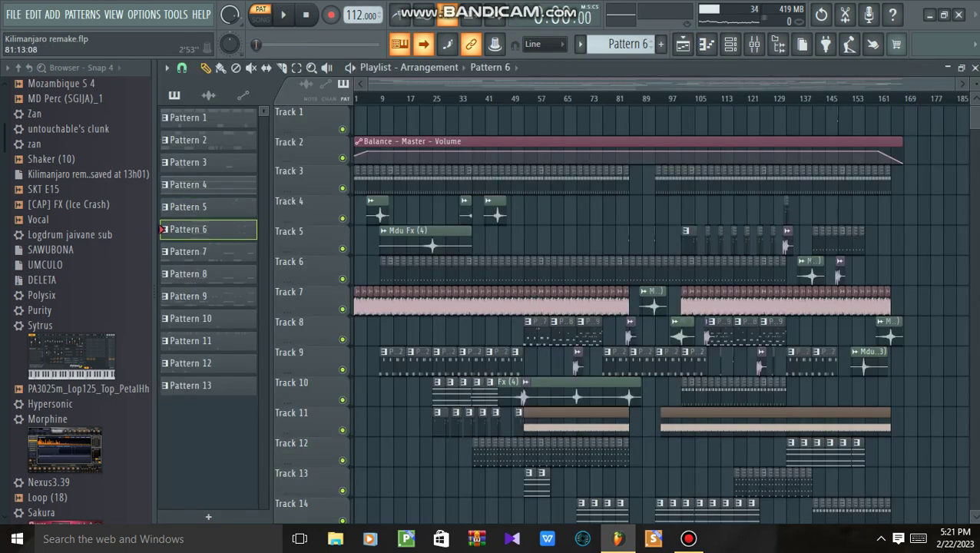
left_click(729, 44)
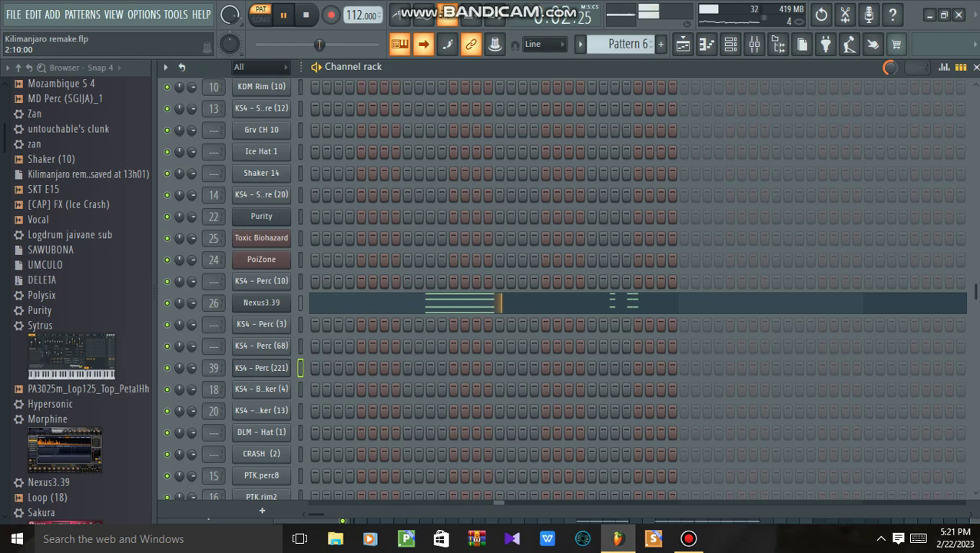
left_click(682, 44)
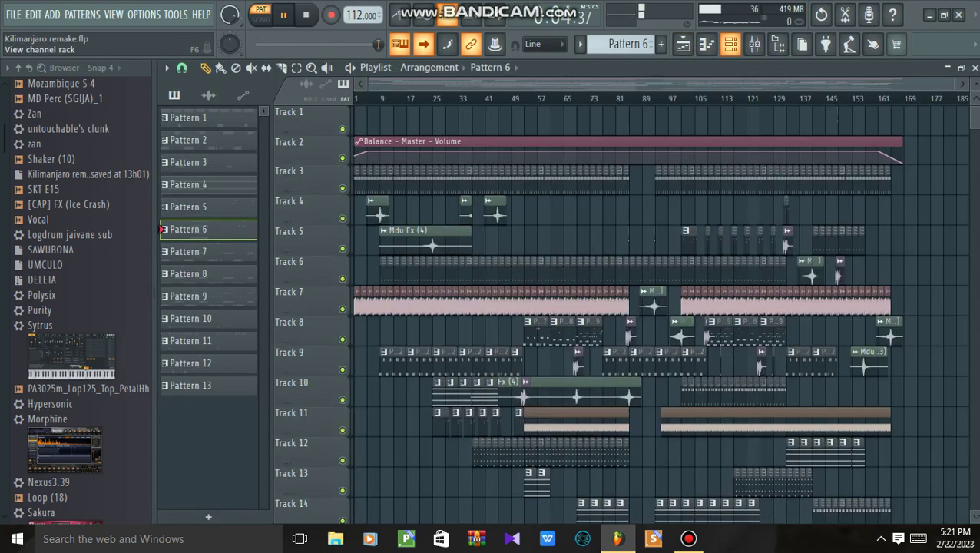
left_click(730, 44)
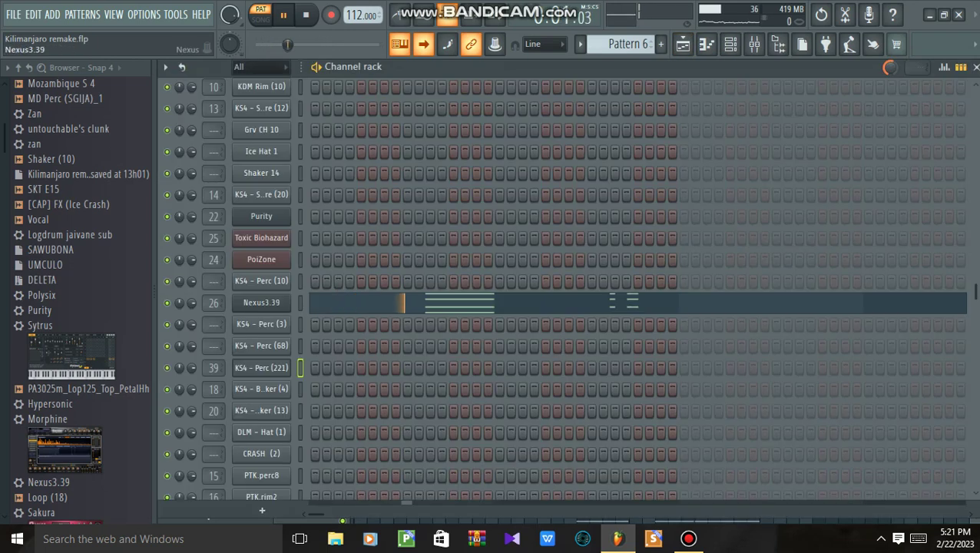
left_click(261, 302)
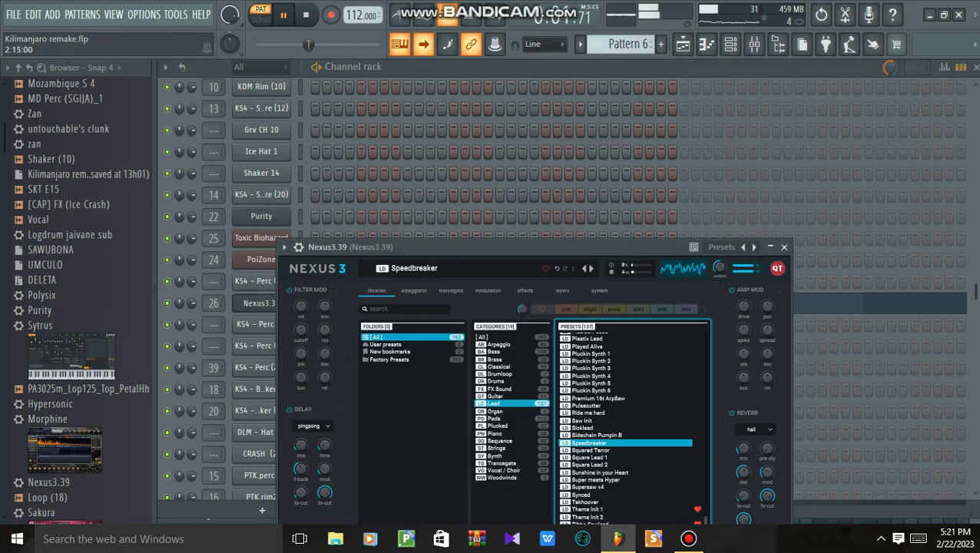
- Play Pattern 7 and inspect the untouchable's clunk and zan instruments layered with its Tube Bass
left_click(683, 44)
left_click(189, 251)
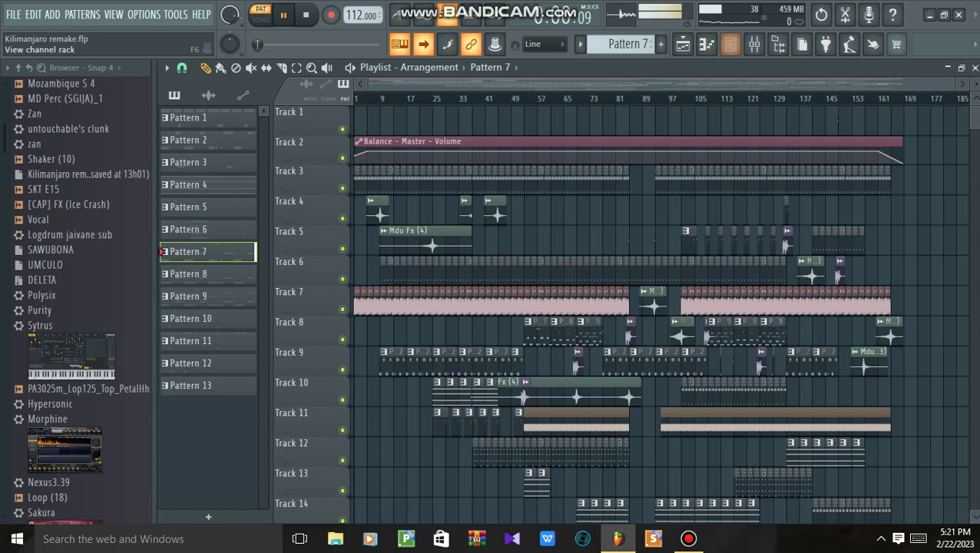
key("space")
left_click(730, 44)
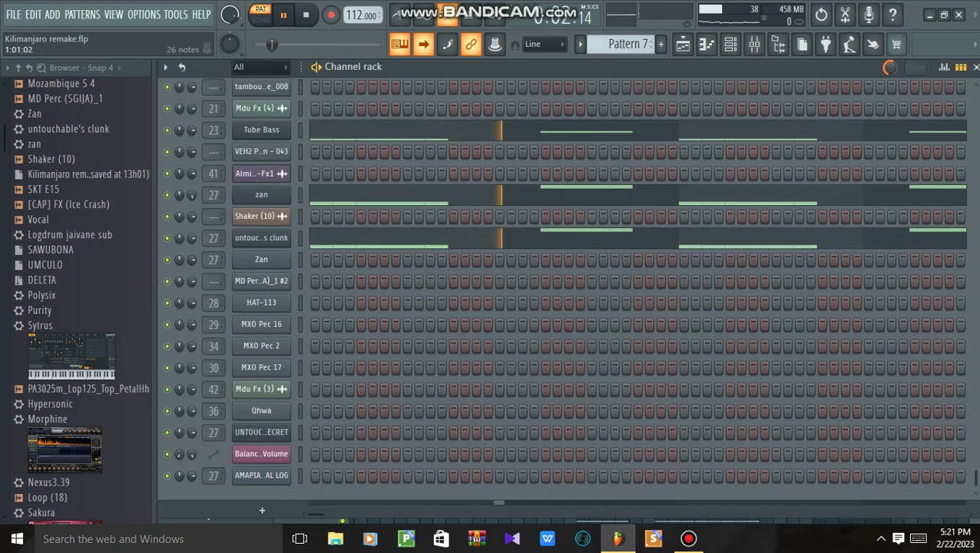
left_click(261, 237)
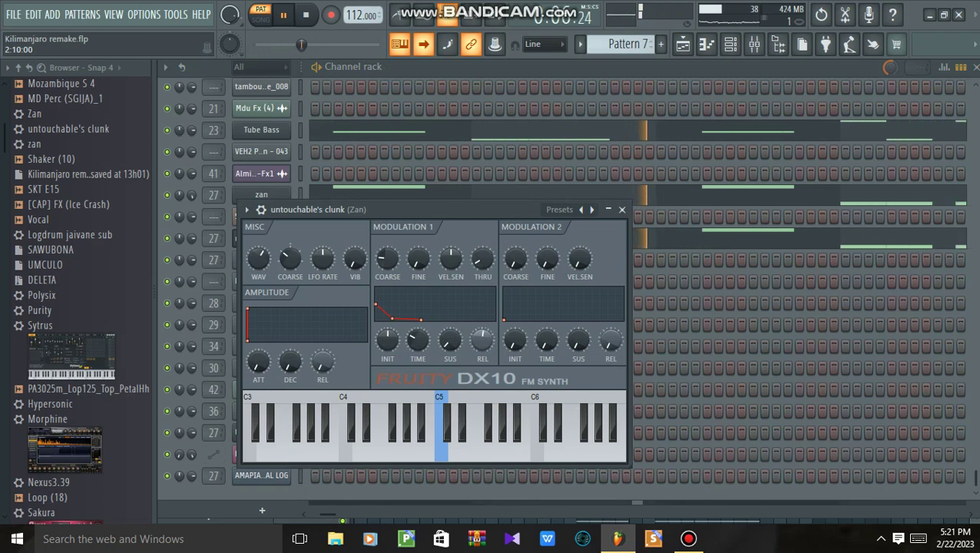
key("Escape")
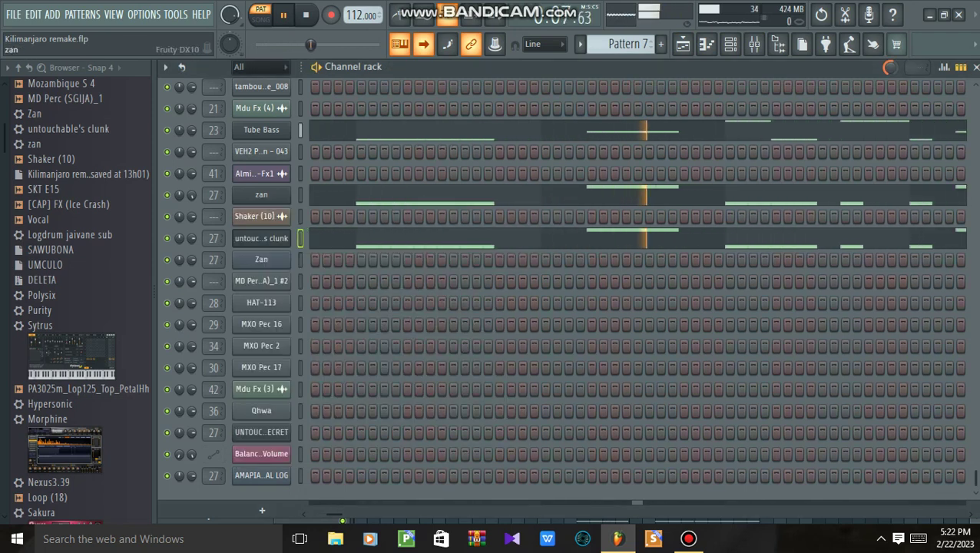
left_click(261, 194)
key("Escape")
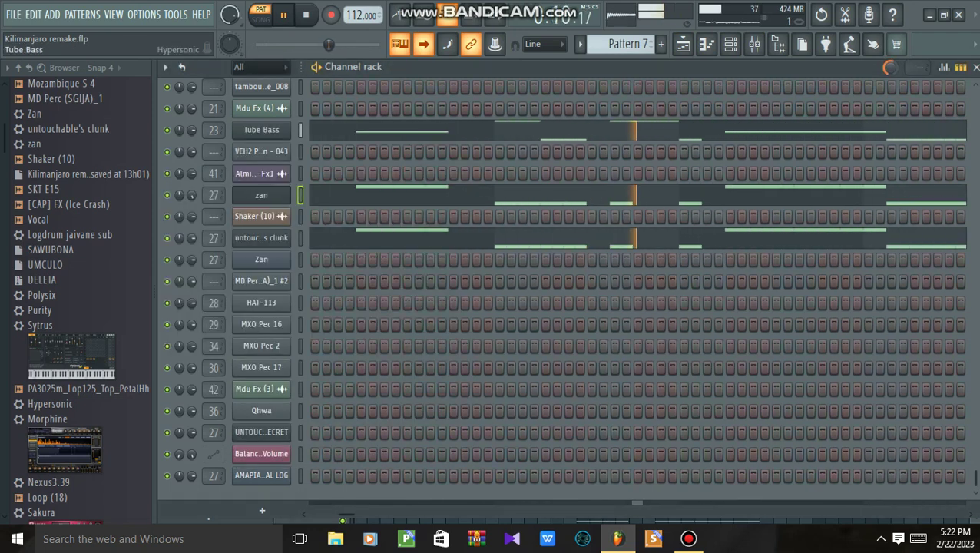
- Play Pattern 8 and review its notes across the instruments in the channel rack
left_click(682, 44)
key("space")
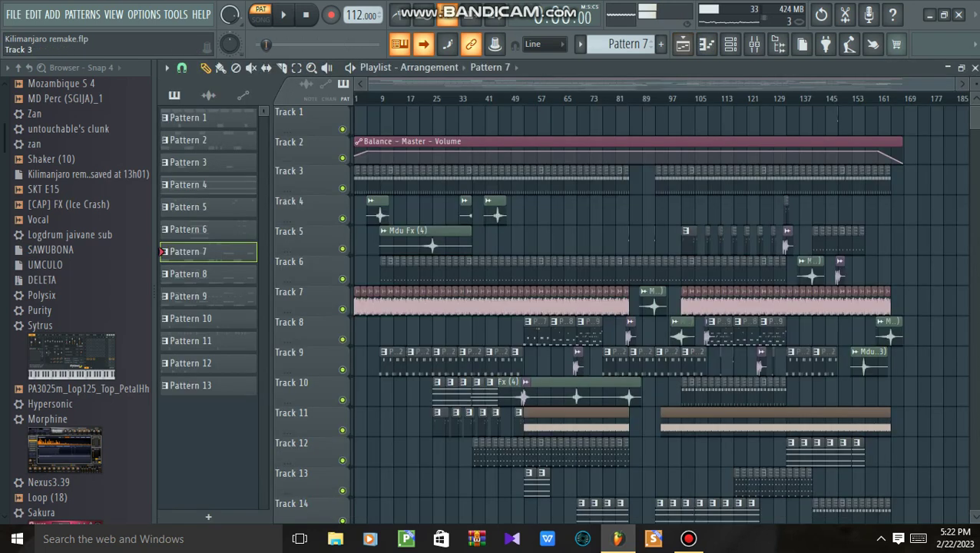
left_click(188, 273)
key("space")
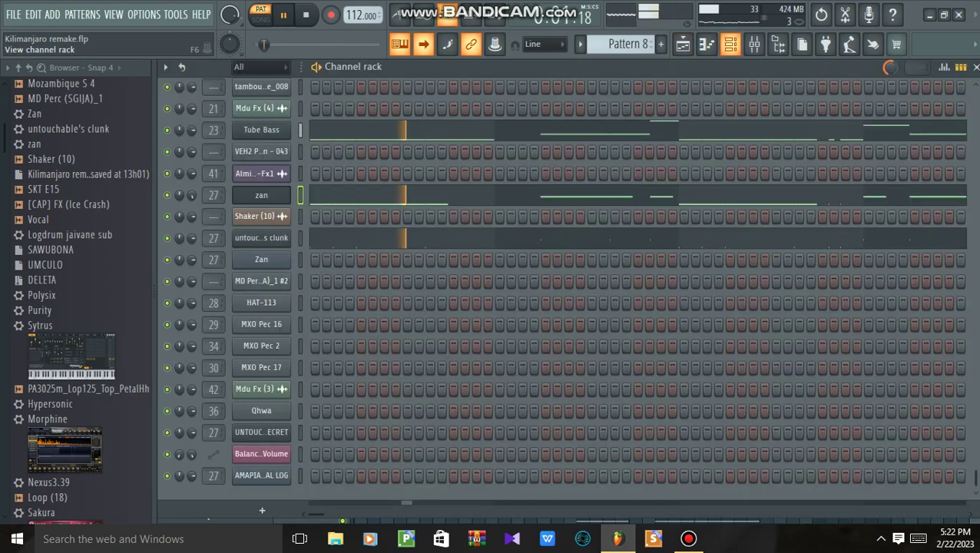
left_click(730, 43)
left_click(730, 44)
- Play Pattern 9, review its channel rack notes and inspect the Fruity DX10 settings of the Zan instrument
left_click(188, 296)
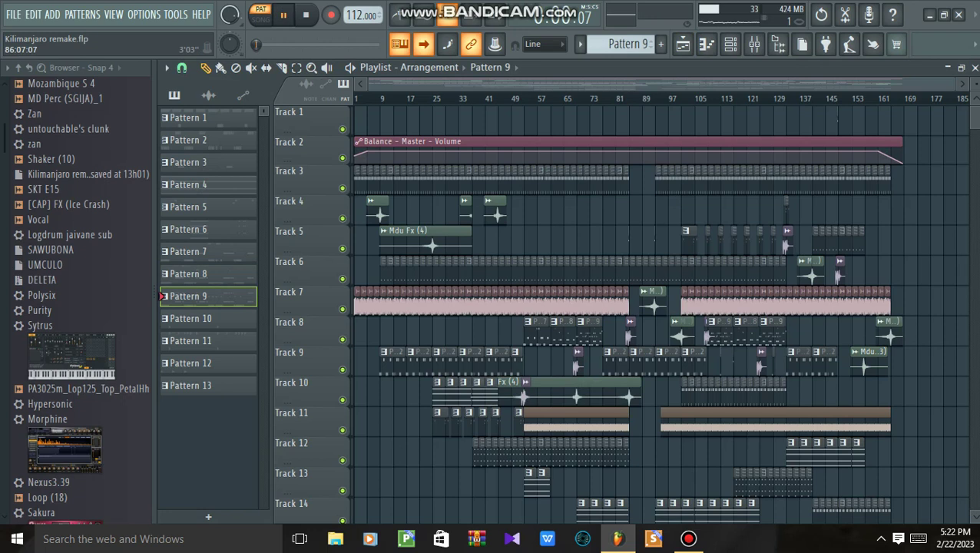
key("space")
left_click(754, 44)
left_click(730, 44)
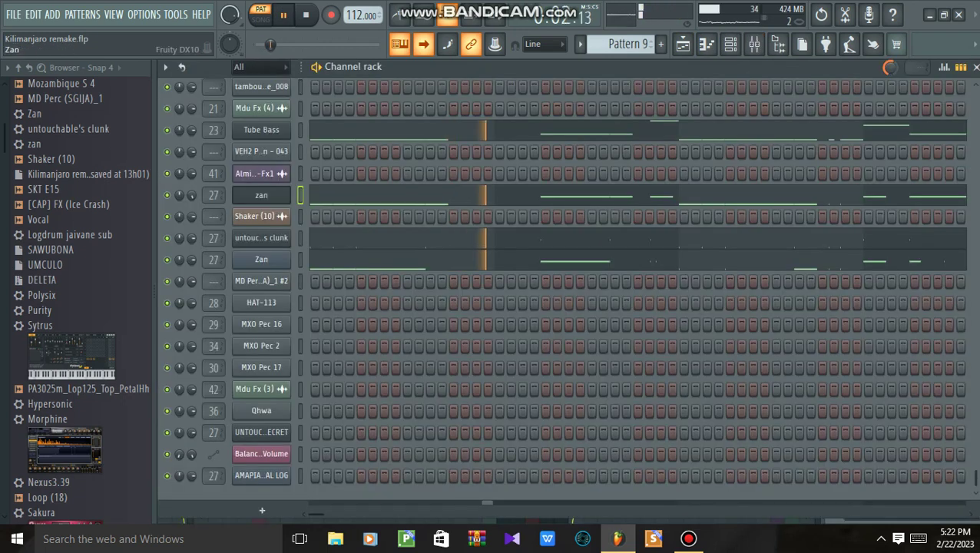
left_click(261, 194)
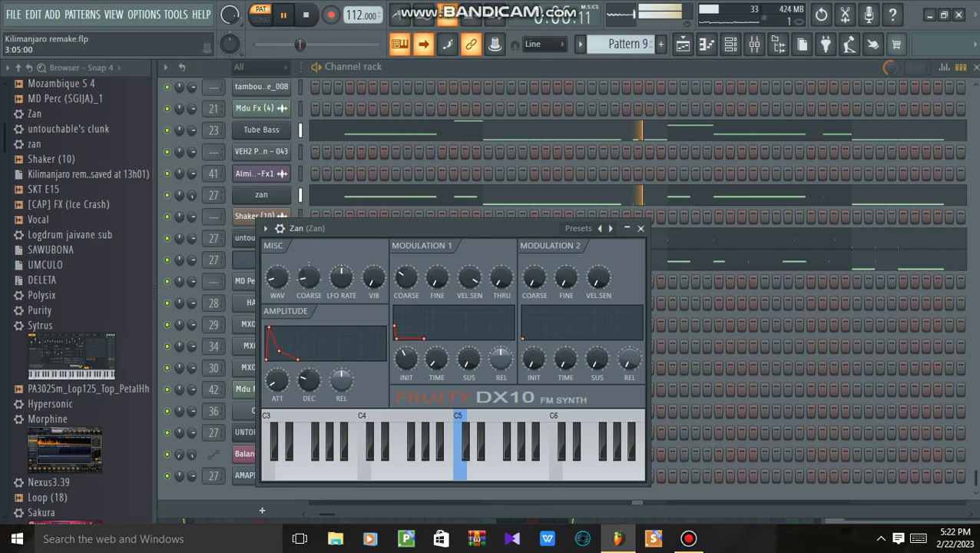
left_click(640, 228)
- Select Pattern 10 and look through the channel rack for its notes during playback
left_click(683, 44)
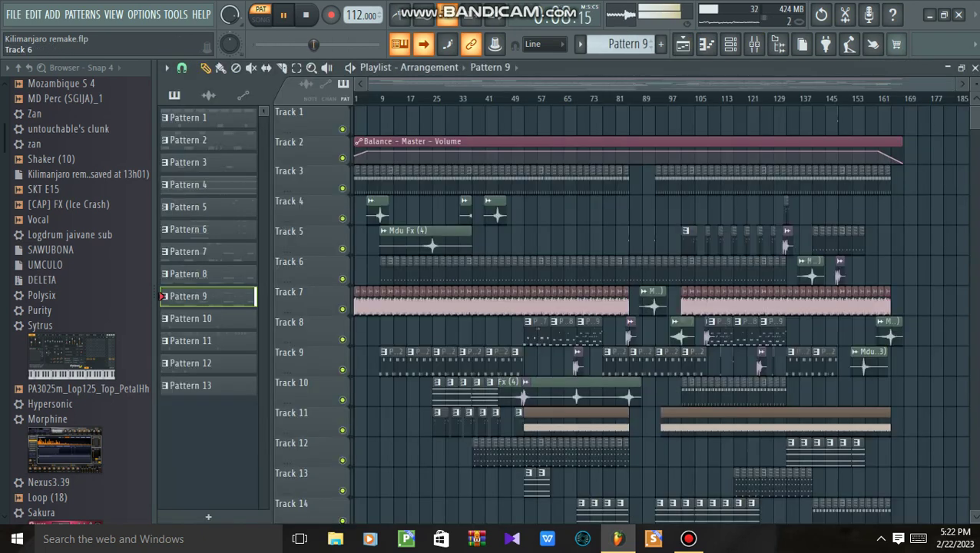
left_click(190, 317)
left_click(730, 44)
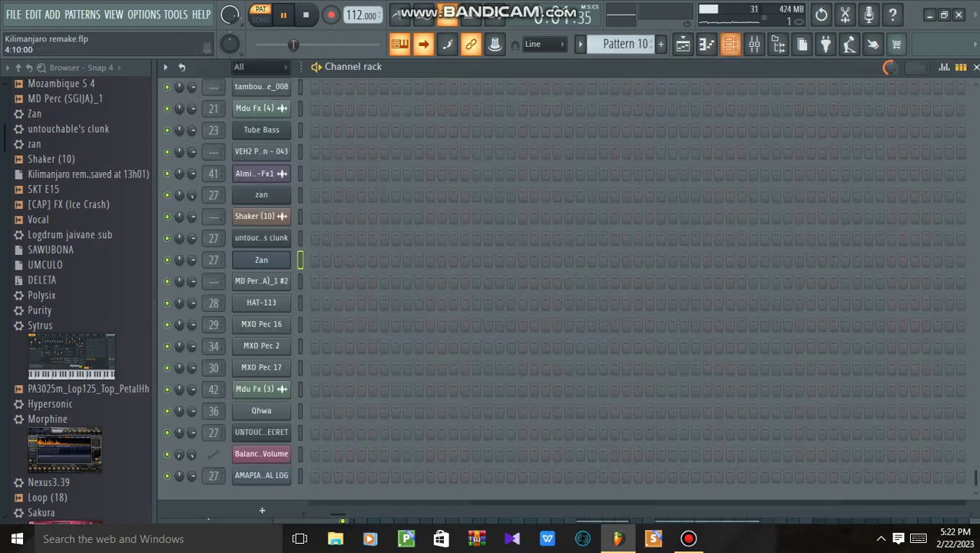
key("space")
scroll(560, 276, "up", 1)
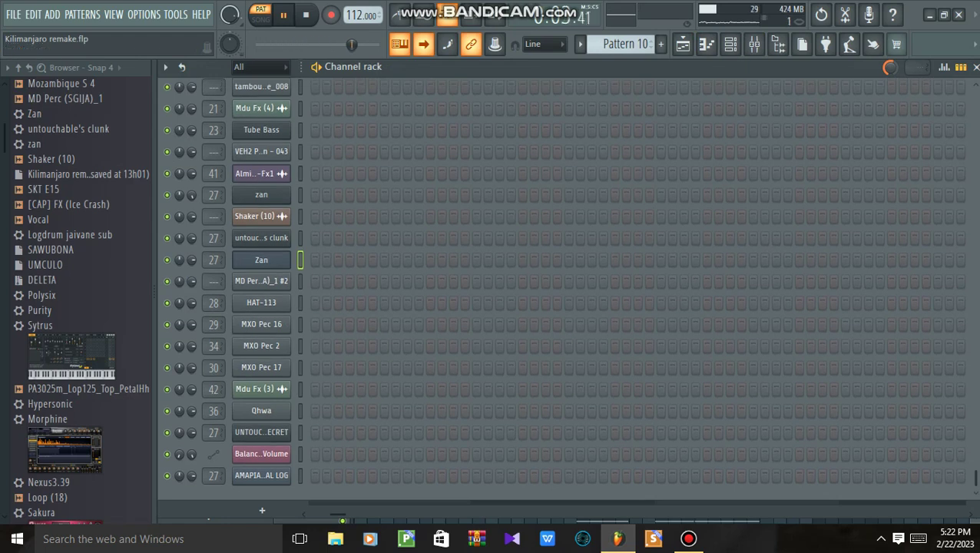
- Play Pattern 11 and review its percussion steps in the channel rack, returning to the playlist with Pattern 12 selected
key("F5")
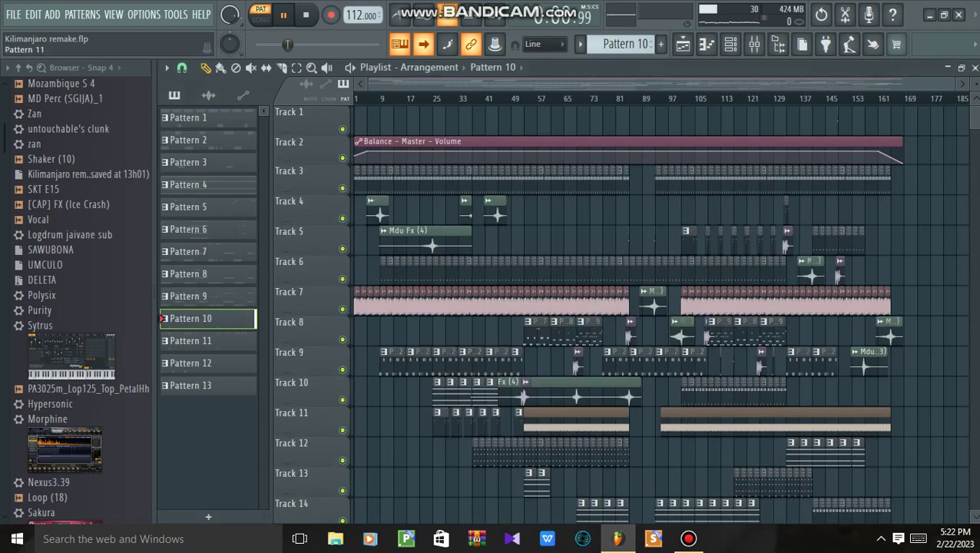
left_click(190, 340)
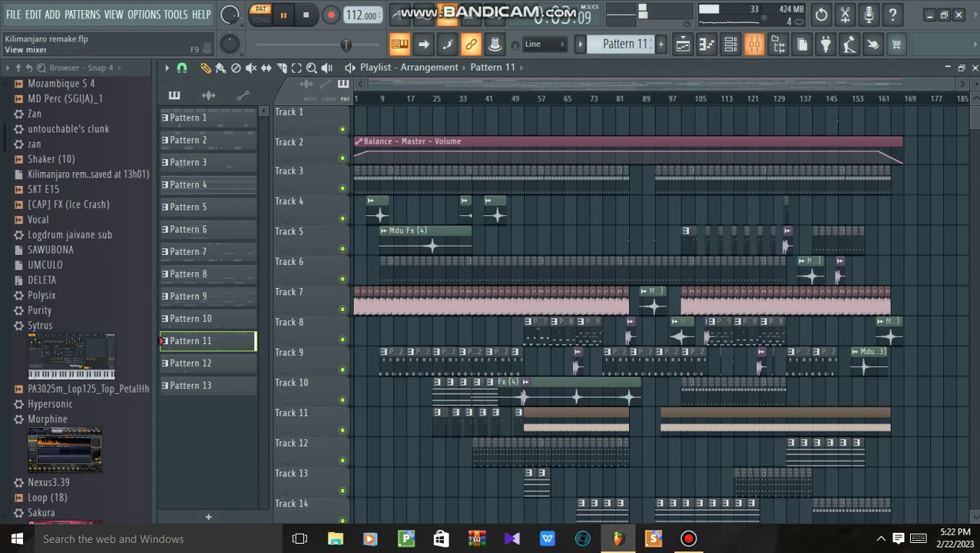
key("F6")
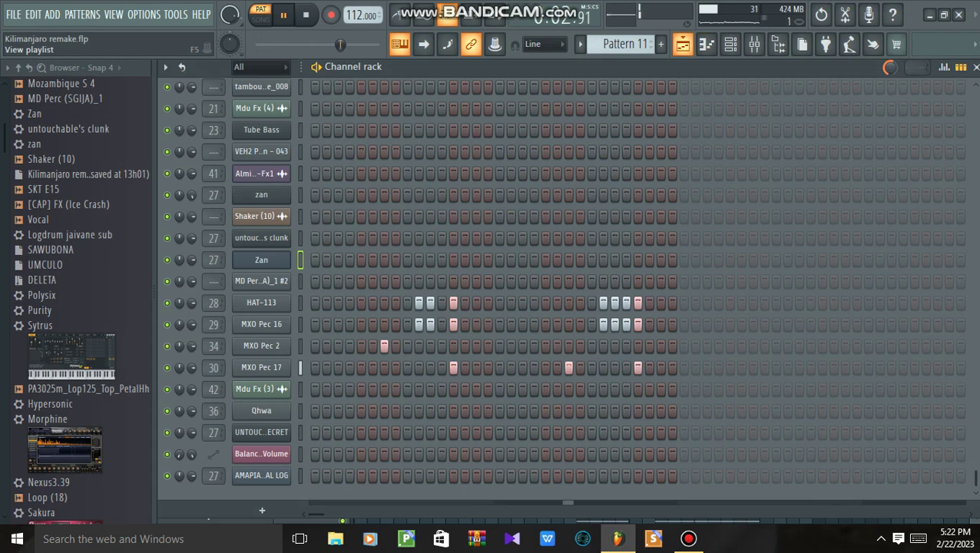
left_click(682, 43)
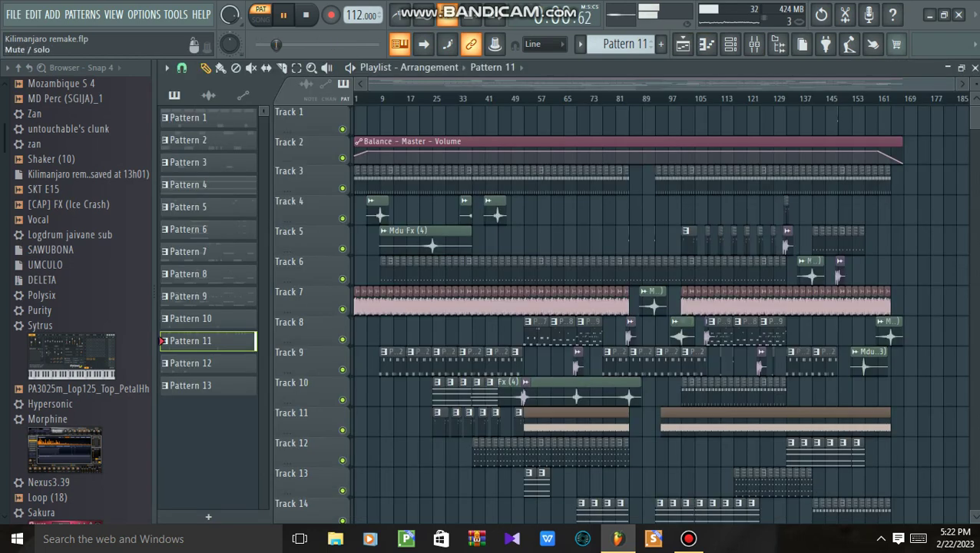
left_click(190, 362)
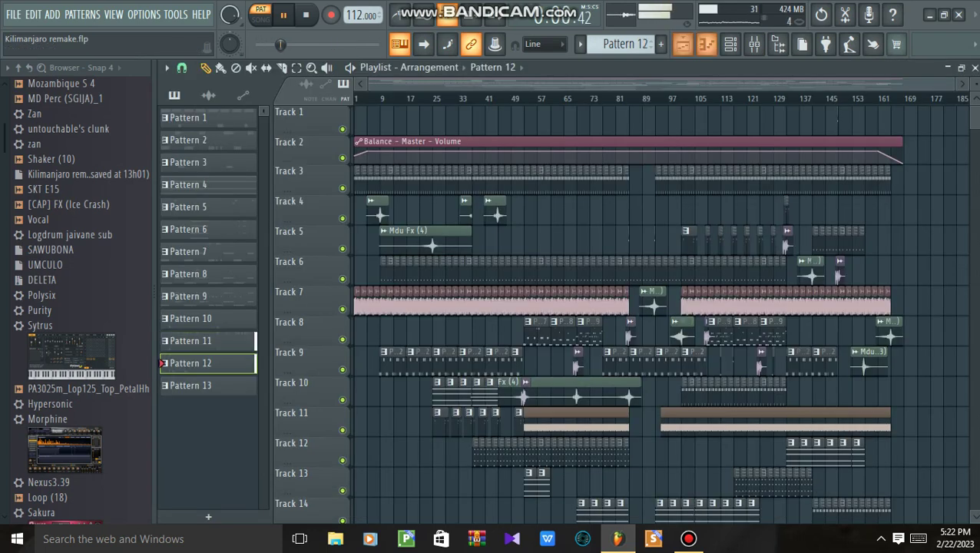
- Review Pattern 12's notes in the channel rack during playback, returning to the playlist with Pattern 13 selected
left_click(730, 44)
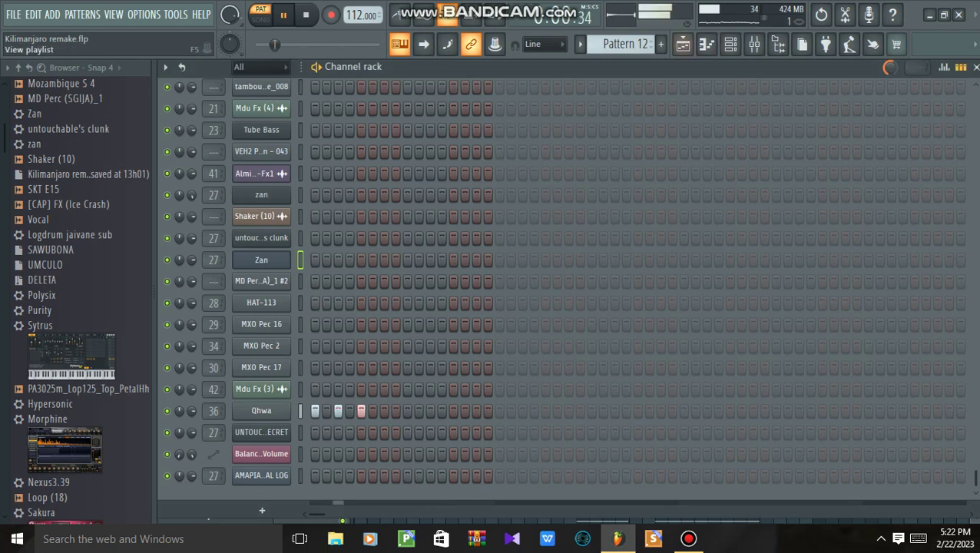
left_click(682, 44)
left_click(191, 385)
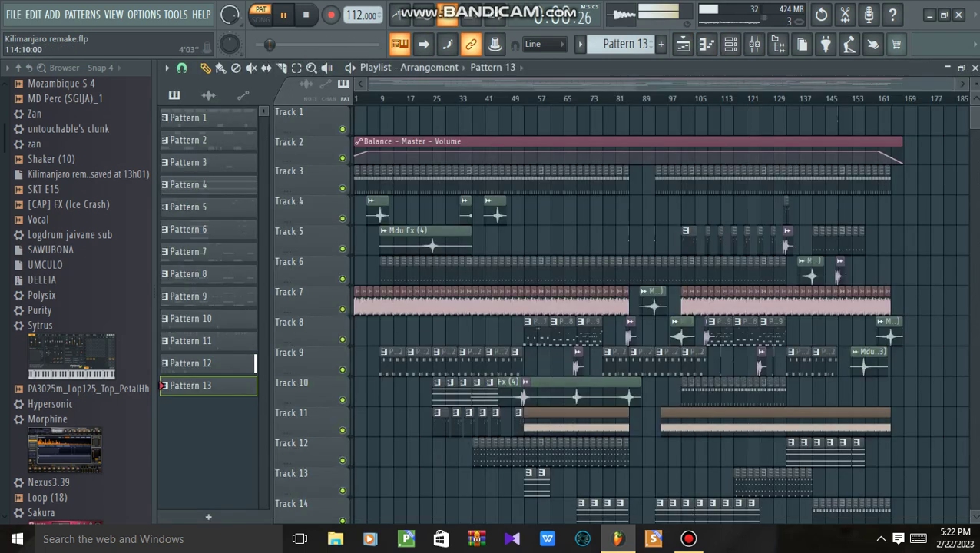
- Review Pattern 13's notes in the channel rack and inspect the Fruity DX10 settings of the UNTOUCHABLE SECRET instrument, returning to the playlist
left_click(730, 43)
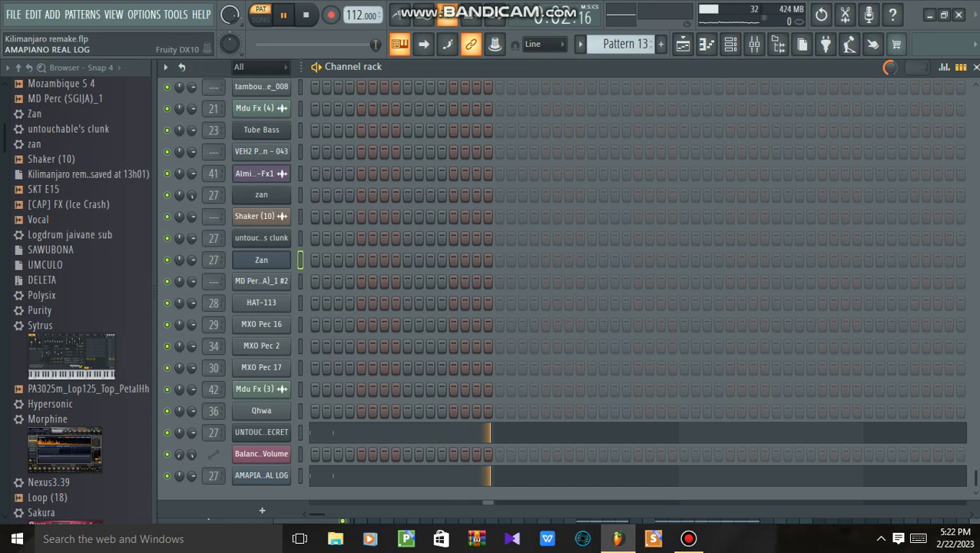
left_click(261, 432)
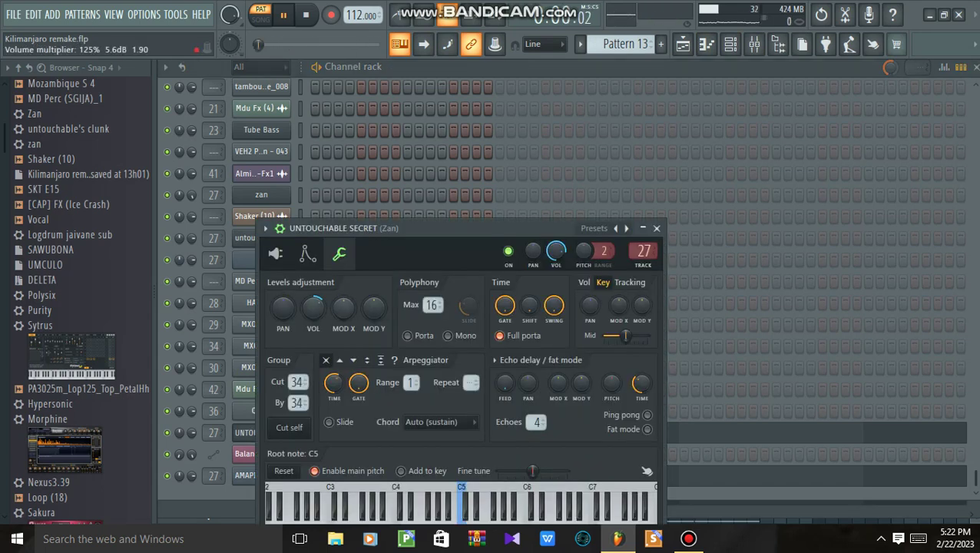
left_click(275, 253)
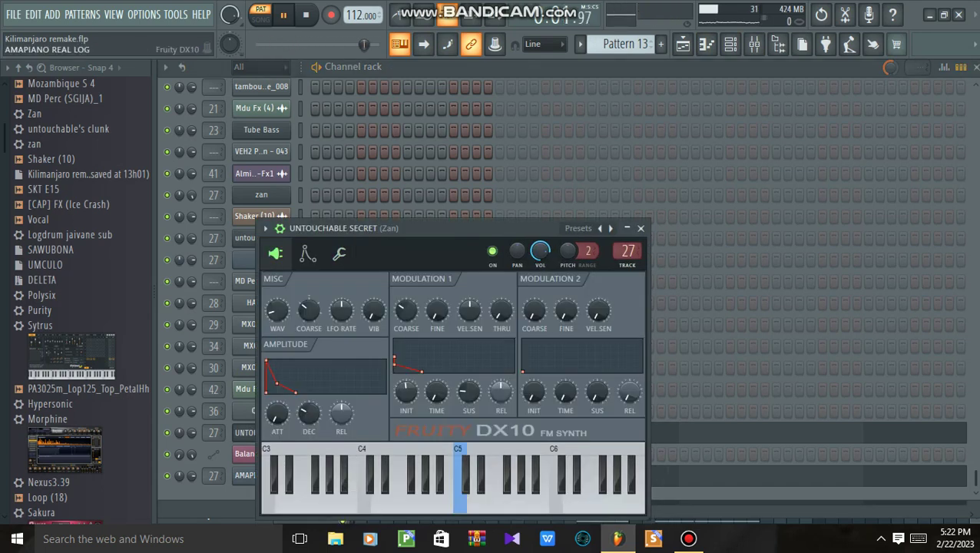
left_click(244, 474)
left_click(683, 44)
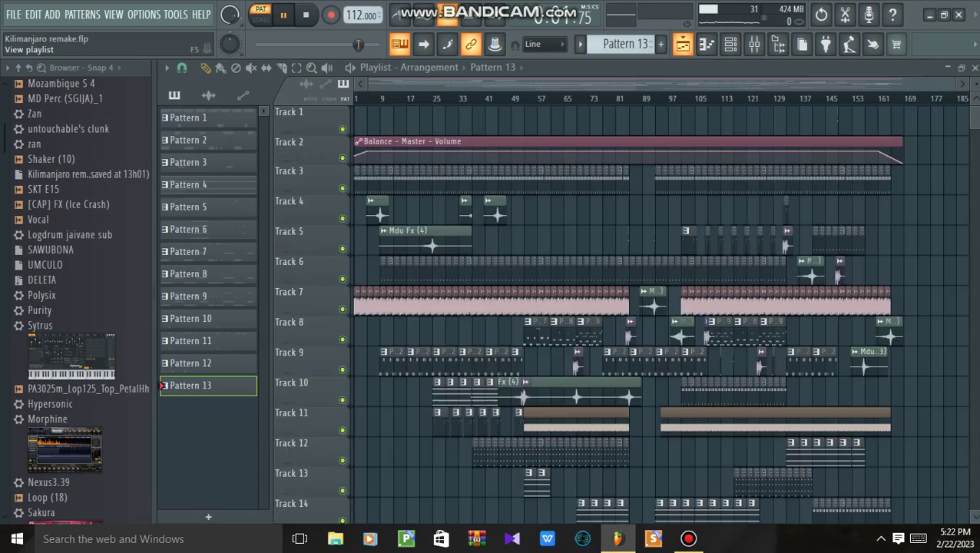
- Switch playback to song mode and look over the full arrangement across the playlist tracks while it plays
left_click(260, 19)
scroll(614, 307, "down", 2)
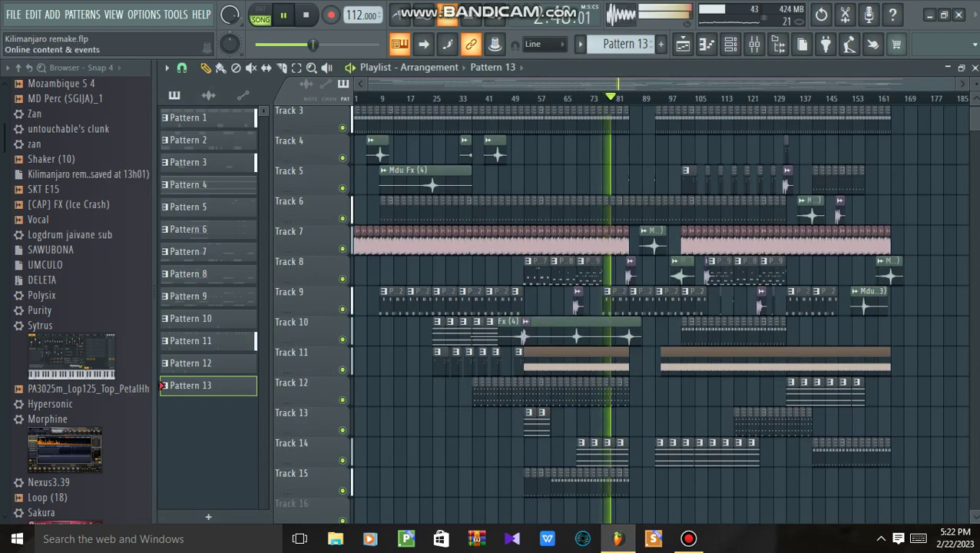
scroll(637, 307, "up", 1)
scroll(637, 308, "up", 2)
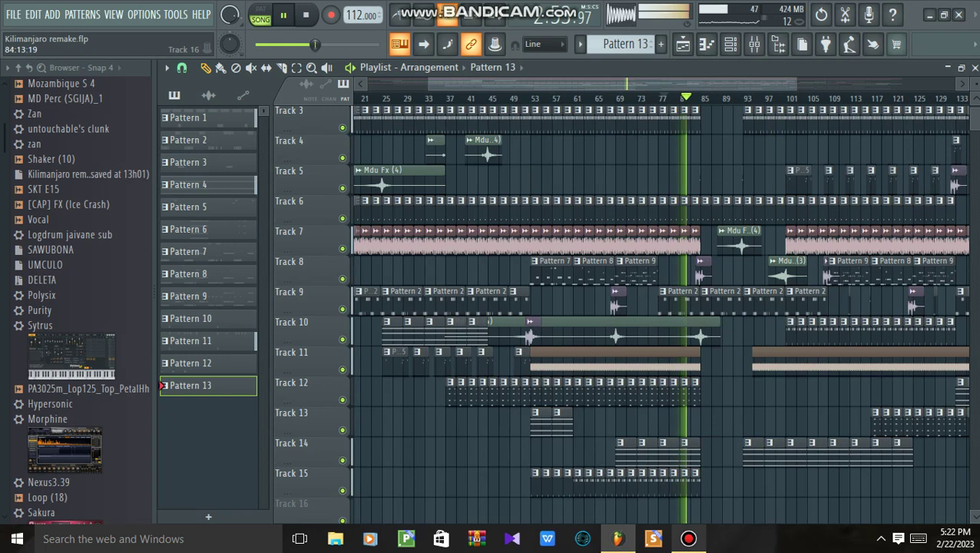
left_click(688, 538)
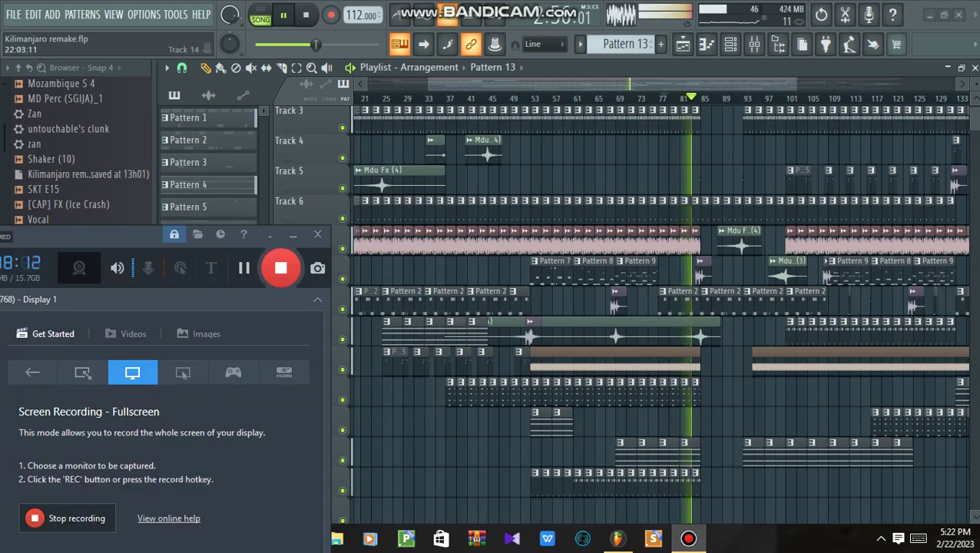